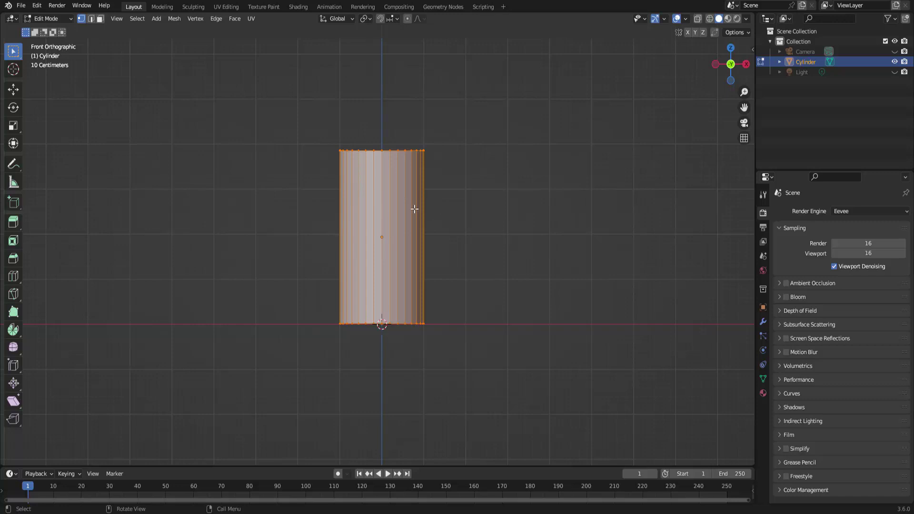
Cut 20 evenly spaced horizontal edge loops into the cylinder without sliding them, and return to Object Mode
{"action": "key", "text": "ctrl+r"}
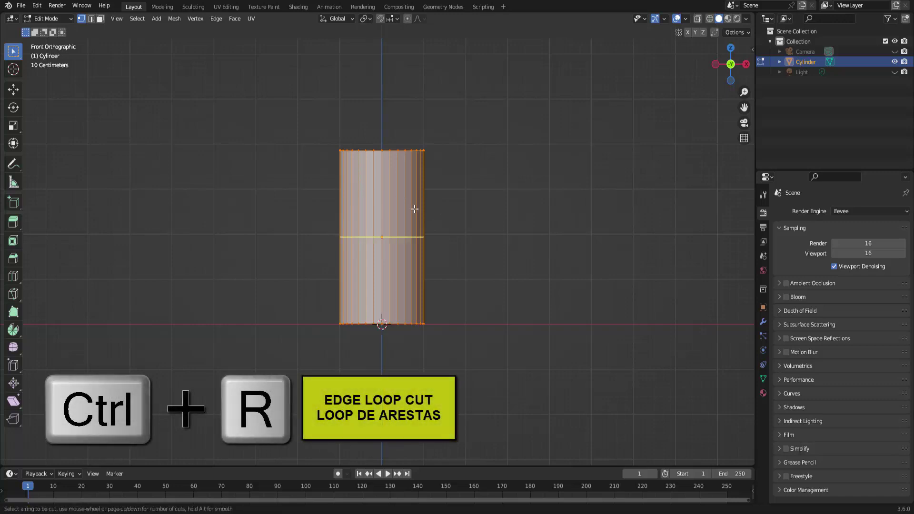
{"action": "scroll", "coordinate": [414, 208], "scroll_direction": "up", "scroll_amount": 19}
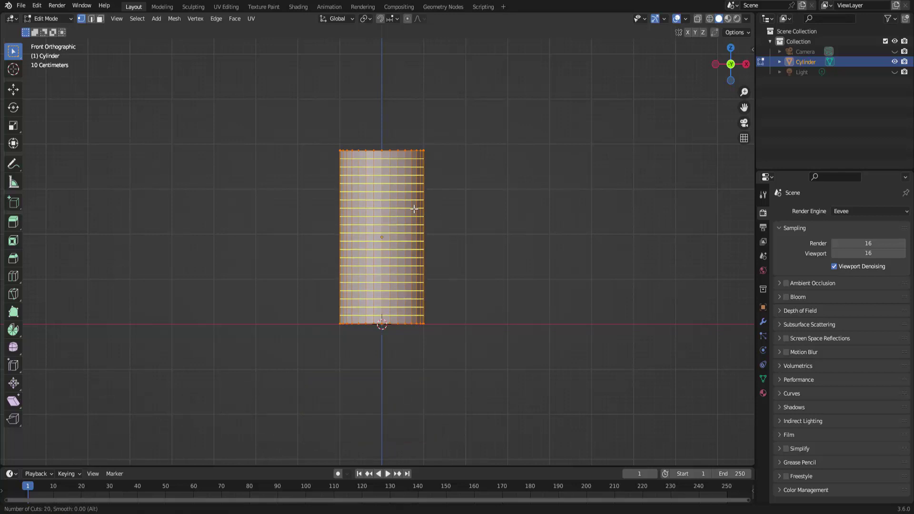
{"action": "left_click", "coordinate": [415, 209]}
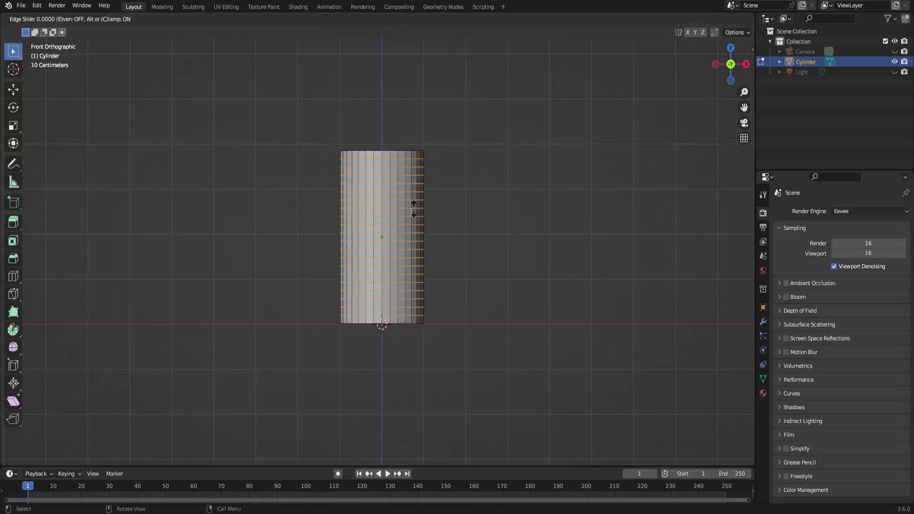
{"action": "right_click", "coordinate": [414, 208]}
{"action": "left_click", "coordinate": [466, 173]}
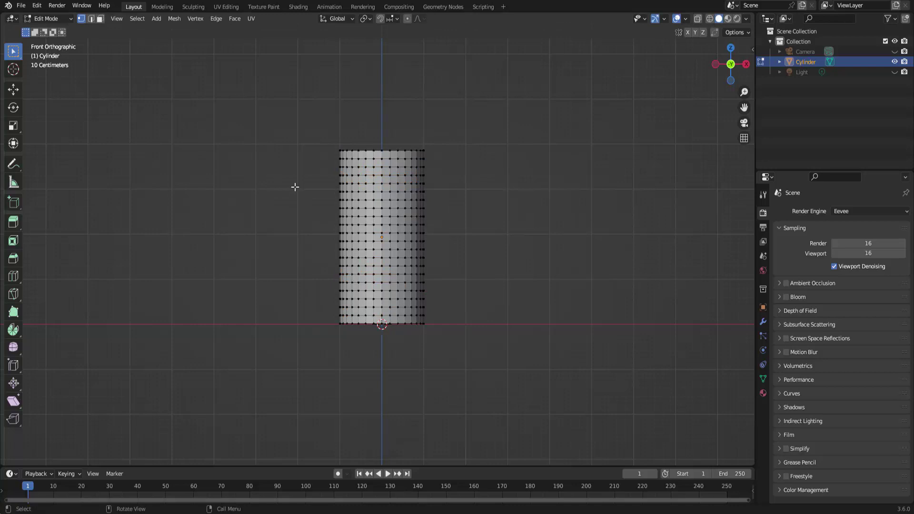
{"action": "left_click", "coordinate": [36, 18]}
{"action": "left_click", "coordinate": [48, 32]}
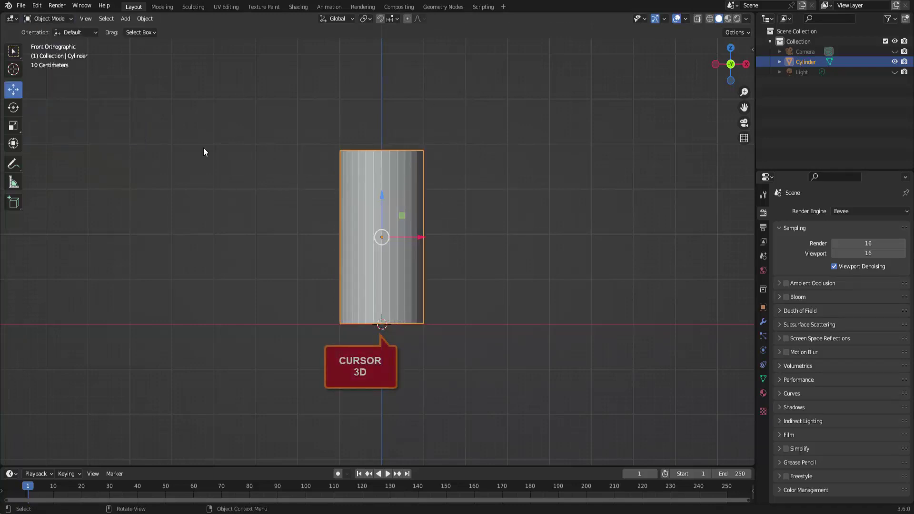
Add an armature at the 3D cursor on the cylinder's base and check its bone with X-ray display switched on briefly
{"action": "left_click", "coordinate": [124, 19]}
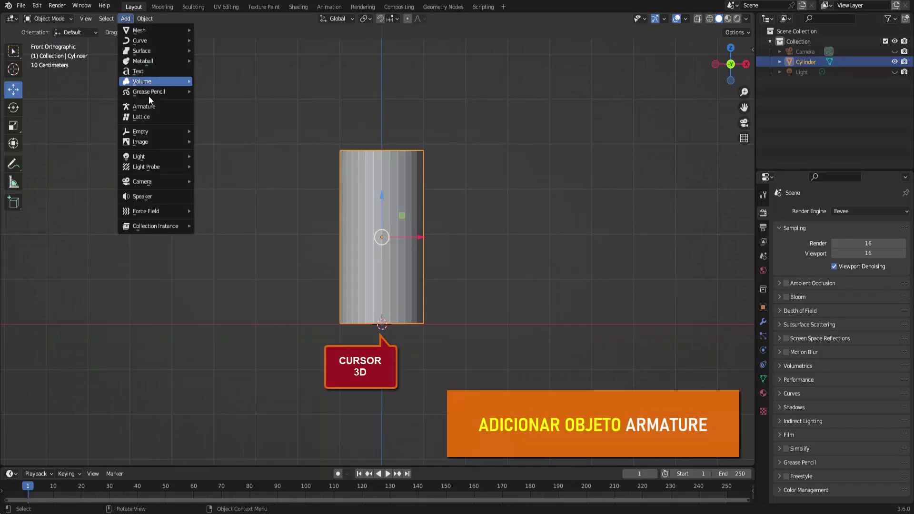
{"action": "left_click", "coordinate": [150, 109]}
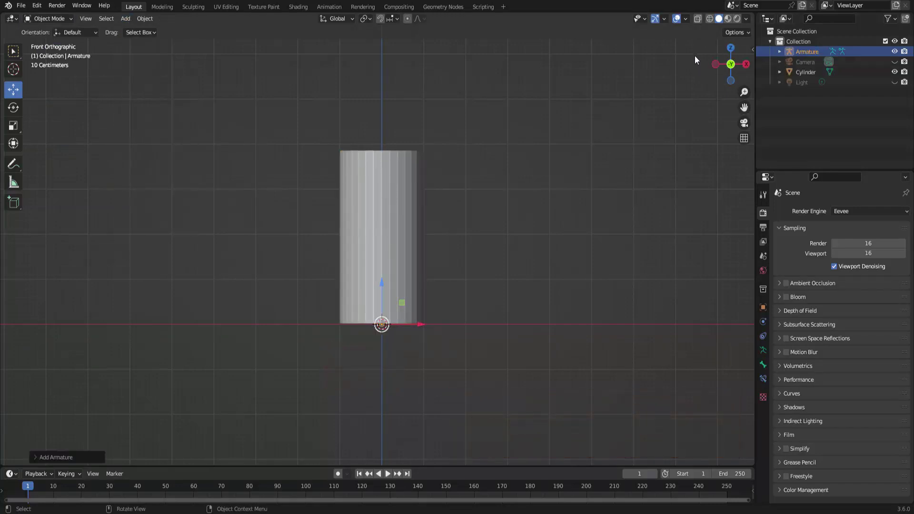
{"action": "left_click", "coordinate": [698, 19]}
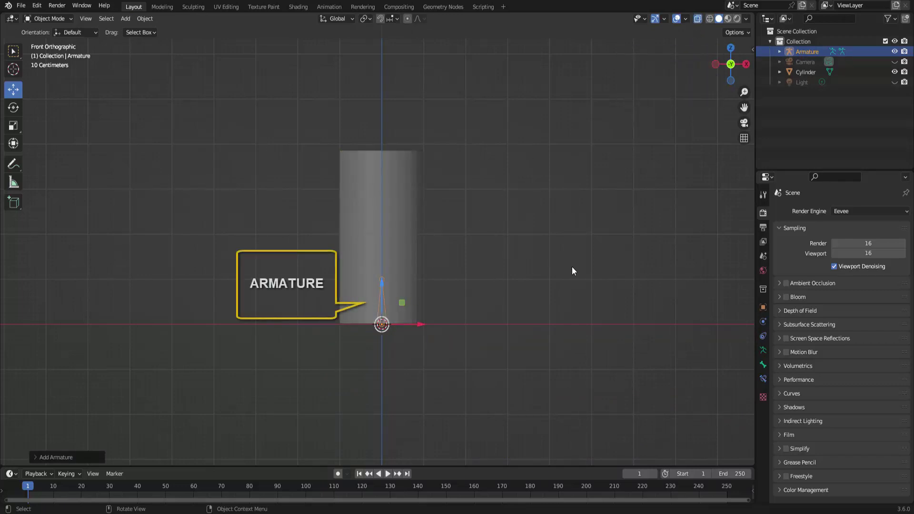
{"action": "left_click", "coordinate": [699, 19]}
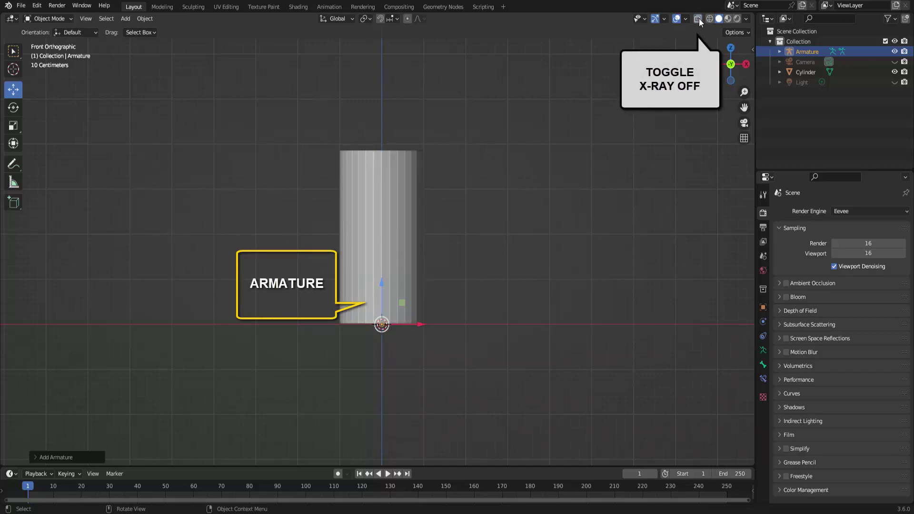
Enable the In Front viewport display option for the armature so its bone shows through the cylinder
{"action": "left_click", "coordinate": [763, 351]}
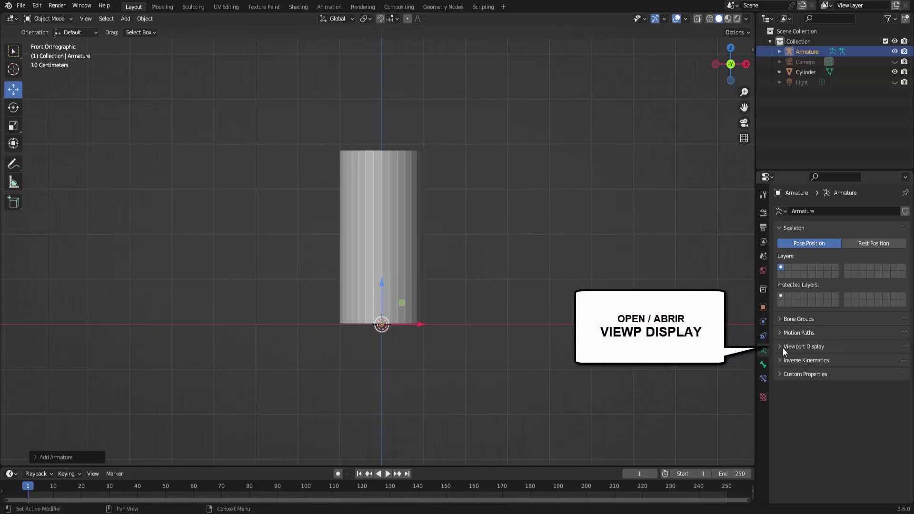
{"action": "left_click", "coordinate": [783, 347]}
{"action": "left_click", "coordinate": [830, 409]}
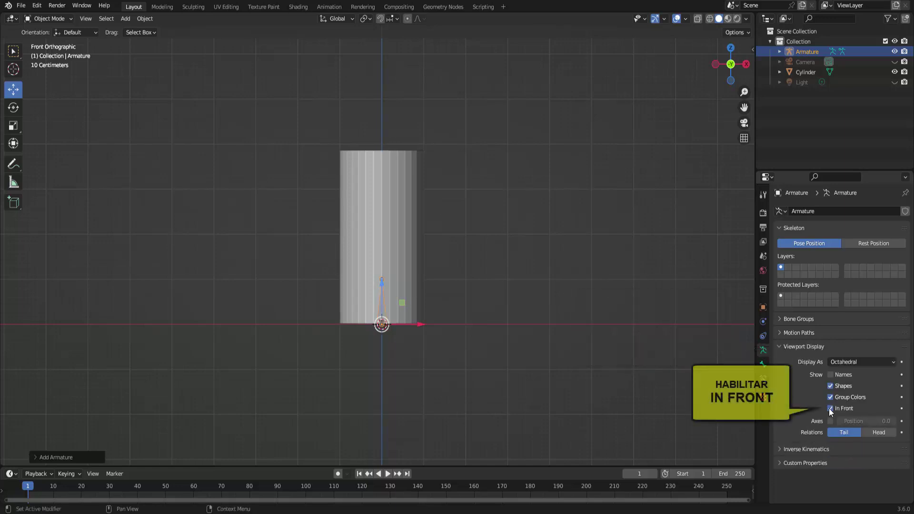
{"action": "scroll", "coordinate": [465, 293], "scroll_direction": "up", "scroll_amount": 4}
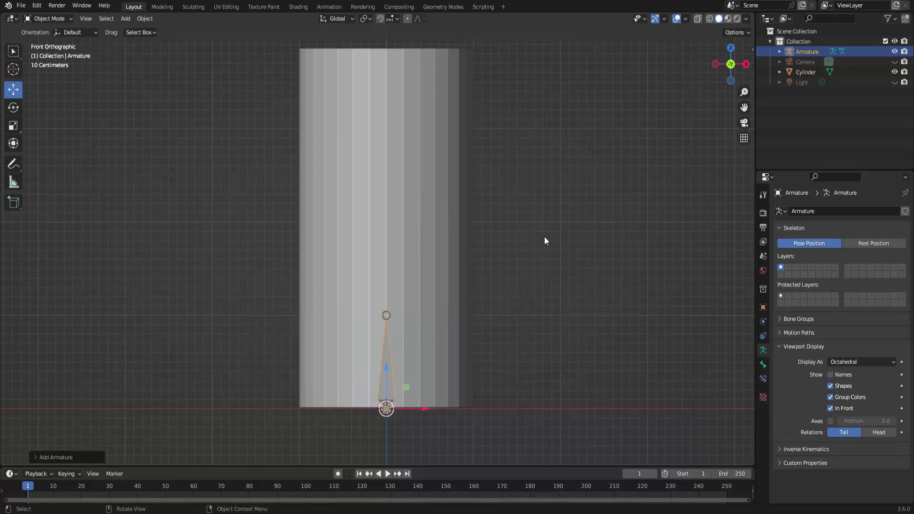
{"action": "scroll", "coordinate": [544, 236], "scroll_direction": "down", "scroll_amount": 1}
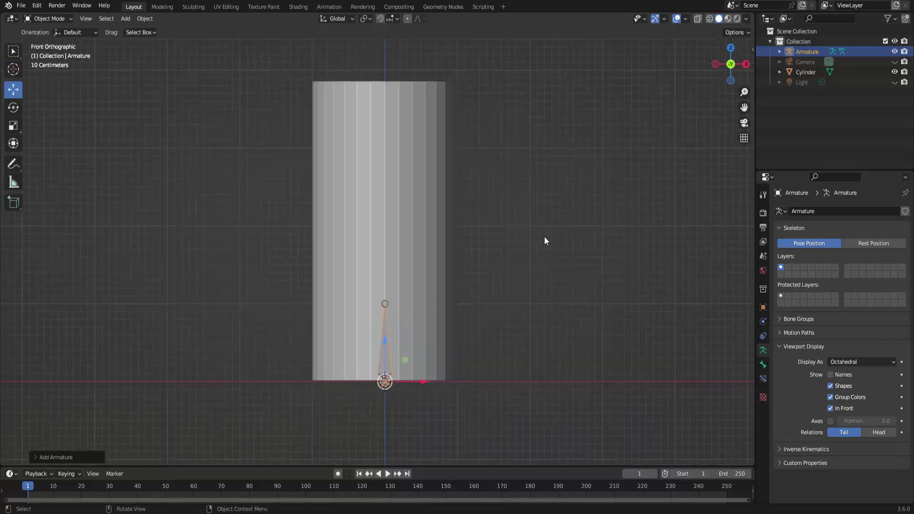
{"action": "scroll", "coordinate": [545, 241], "scroll_direction": "down", "scroll_amount": 1}
{"action": "left_click", "coordinate": [546, 238]}
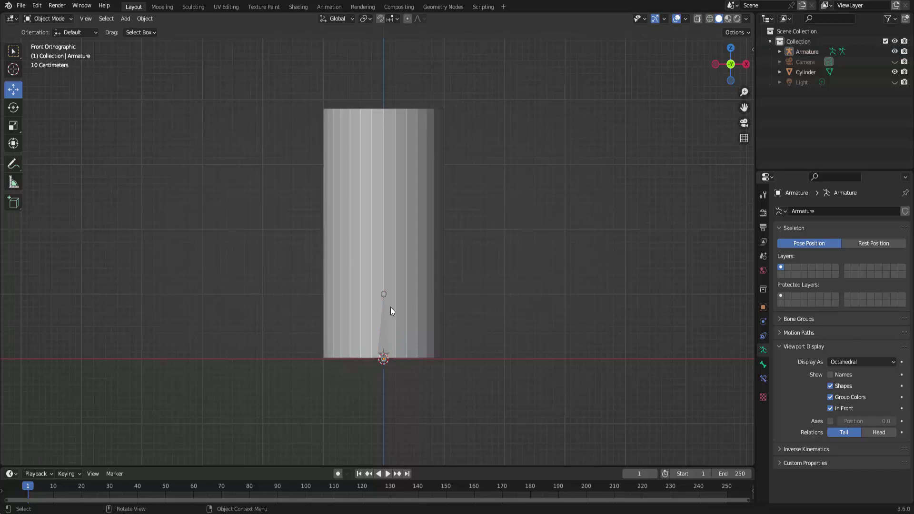
{"action": "left_click", "coordinate": [385, 319]}
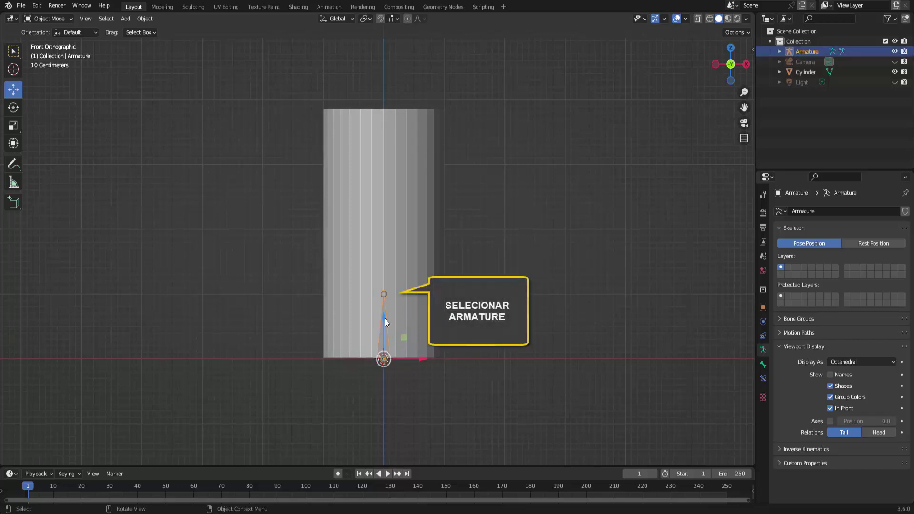
{"action": "left_click", "coordinate": [56, 19]}
{"action": "left_click", "coordinate": [49, 39]}
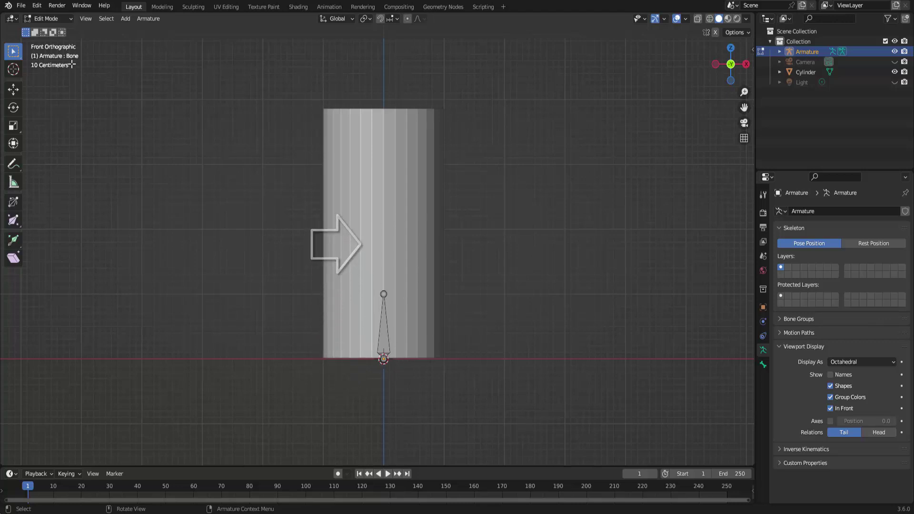
{"action": "left_click", "coordinate": [55, 21]}
{"action": "left_click", "coordinate": [54, 30]}
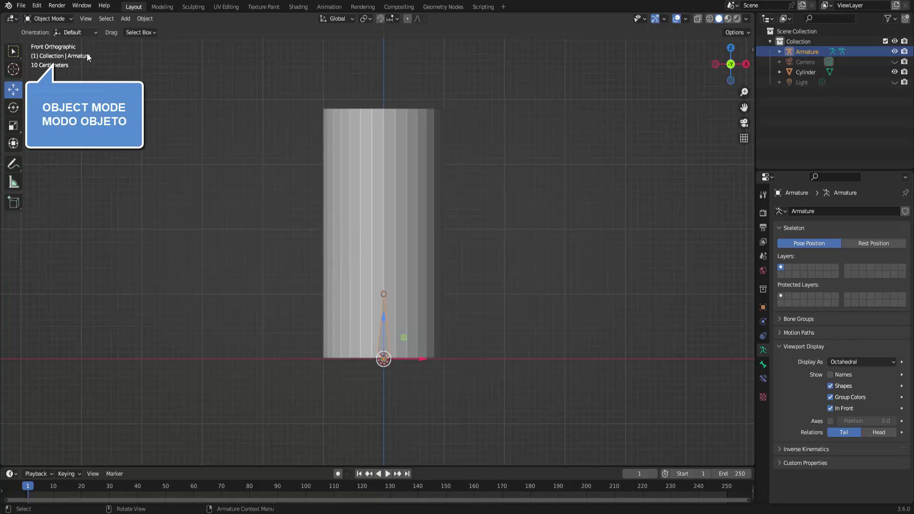
Select the cylinder and snap the 3D cursor to its centre with Cursor to Selected
{"action": "left_click", "coordinate": [410, 195]}
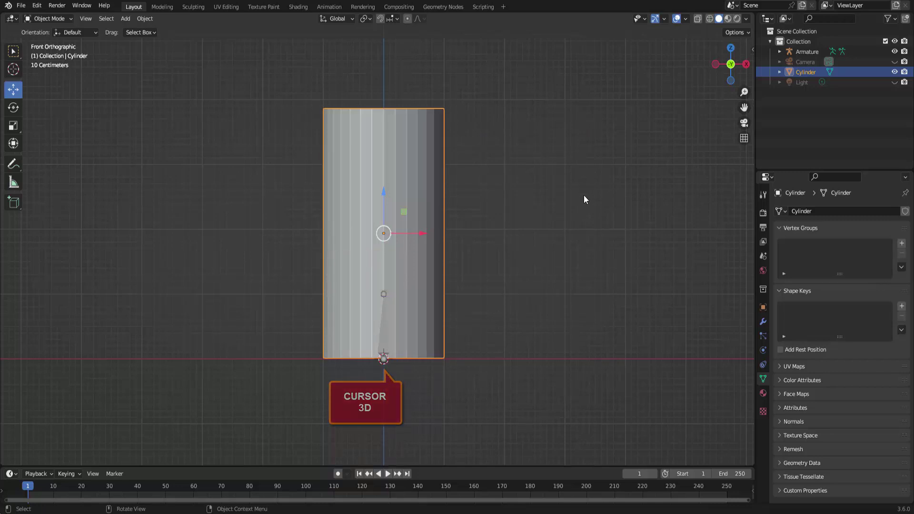
{"action": "key", "text": "shift+s"}
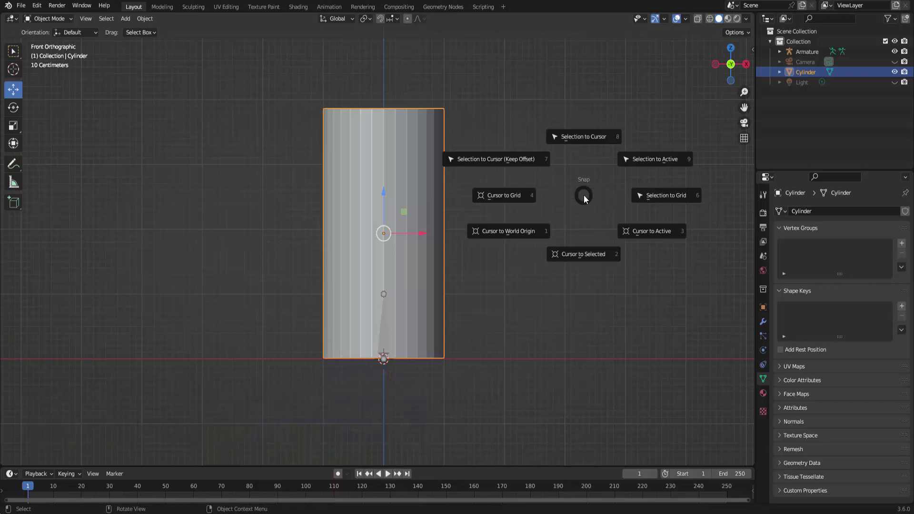
{"action": "left_click", "coordinate": [579, 254]}
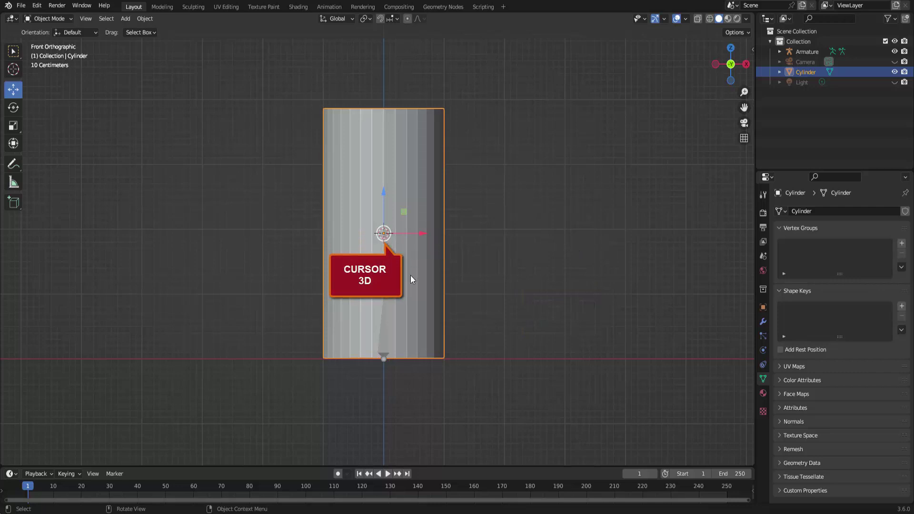
Select the armature, enter Edit Mode and add a second bone at the 3D cursor in the middle of the cylinder
{"action": "left_click", "coordinate": [384, 318]}
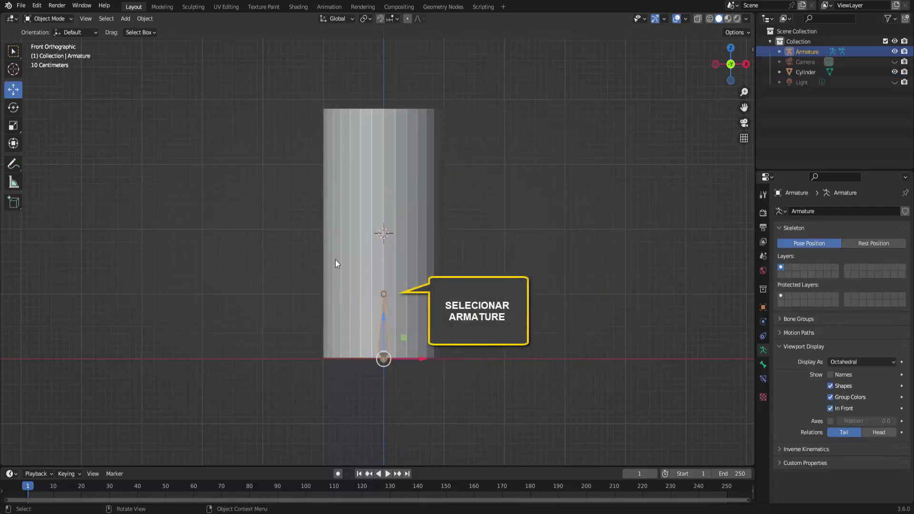
{"action": "left_click", "coordinate": [47, 19]}
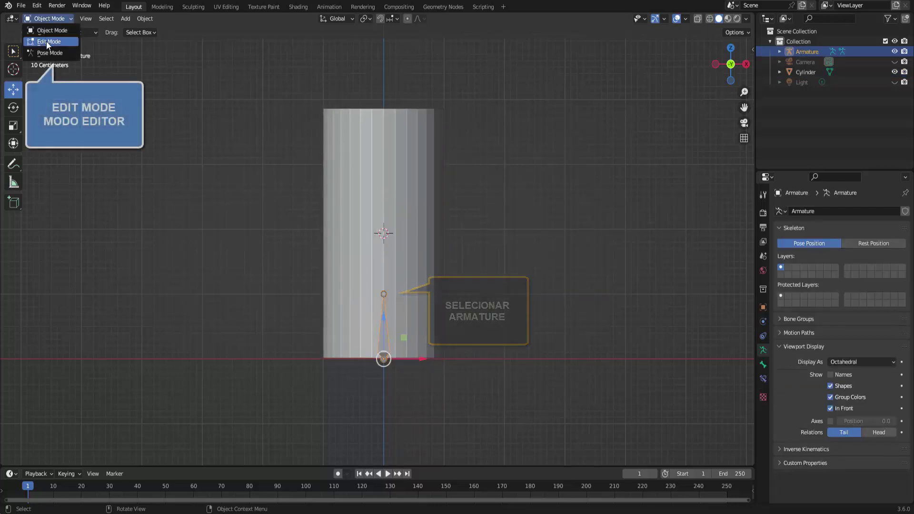
{"action": "left_click", "coordinate": [47, 42]}
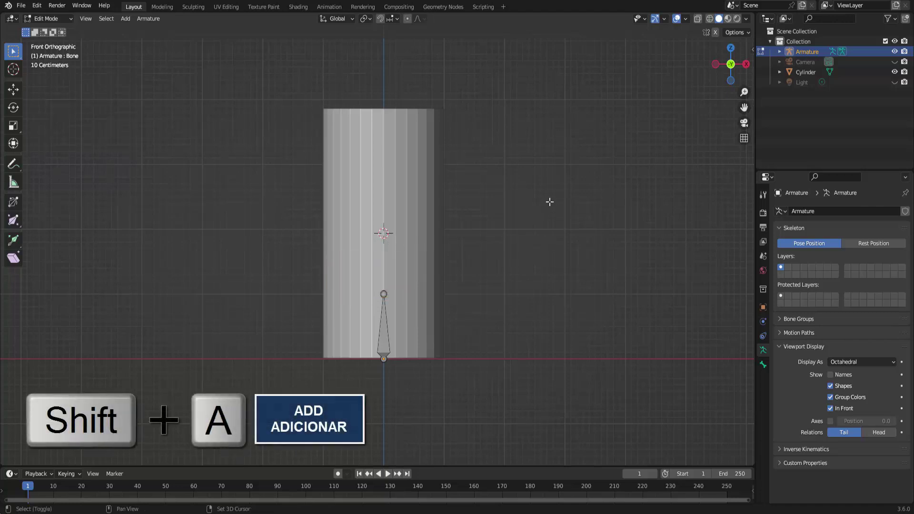
{"action": "key", "text": "shift+a"}
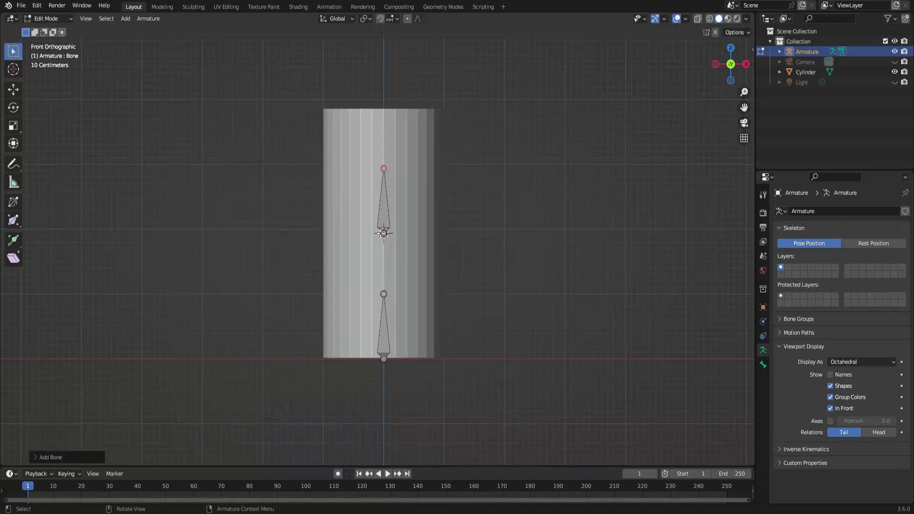
Extrude a third bone from the tip of the middle bone along Z up to just below the cylinder's top
{"action": "left_click", "coordinate": [383, 168]}
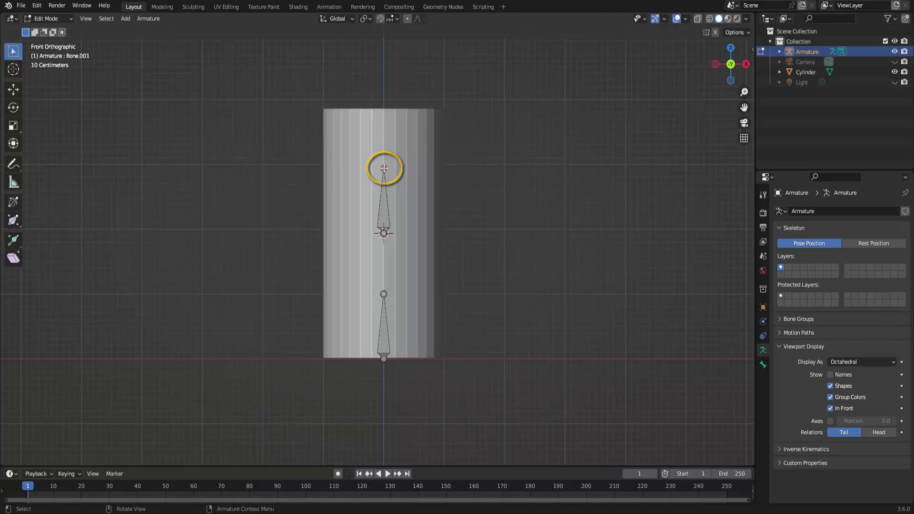
{"action": "key", "text": "e"}
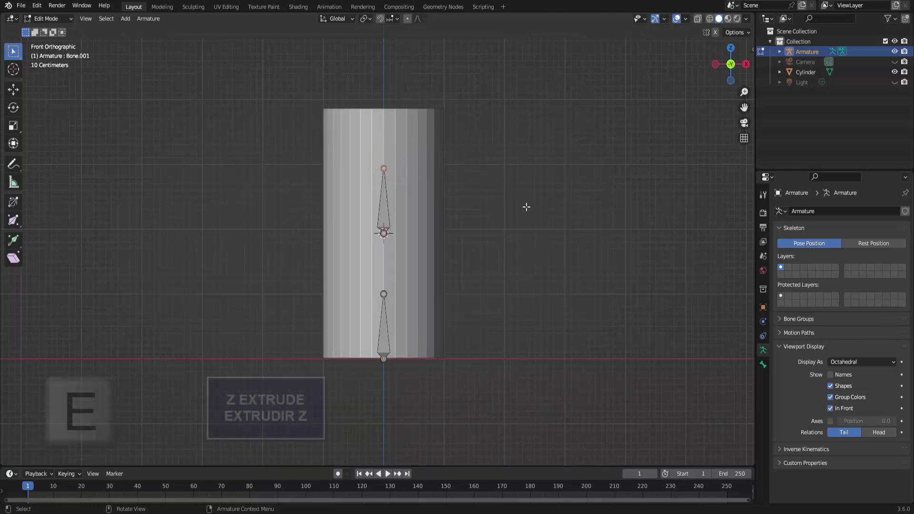
{"action": "key", "text": "z"}
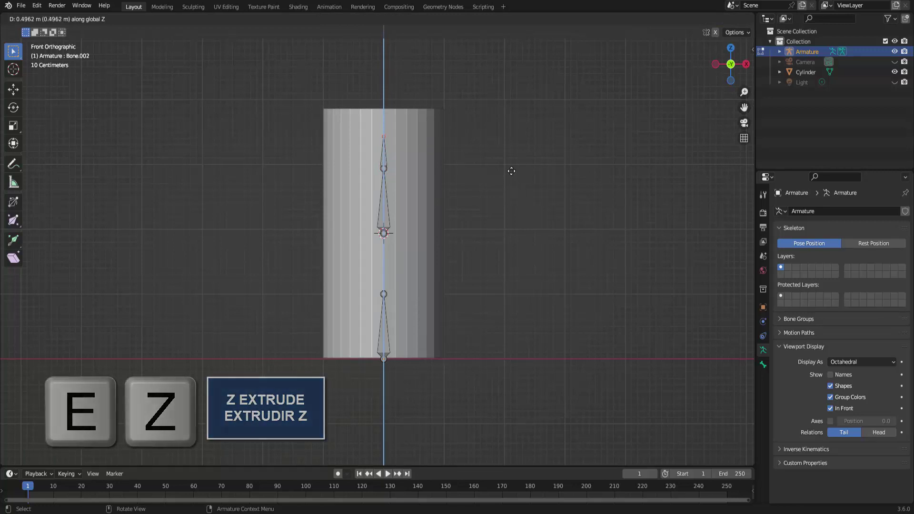
{"action": "left_click", "coordinate": [506, 154]}
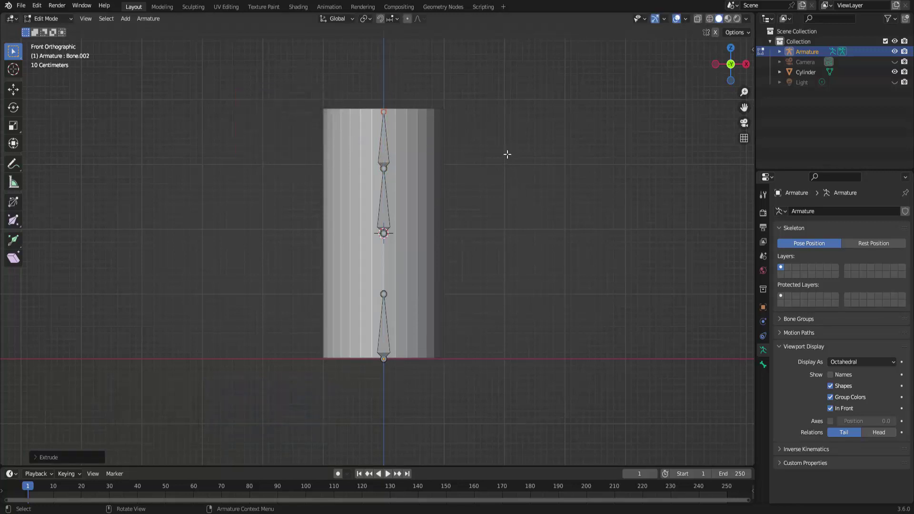
Parent the middle bone to the lowest bone with Keep Offset, and return the armature to Object Mode
{"action": "left_click", "coordinate": [382, 217]}
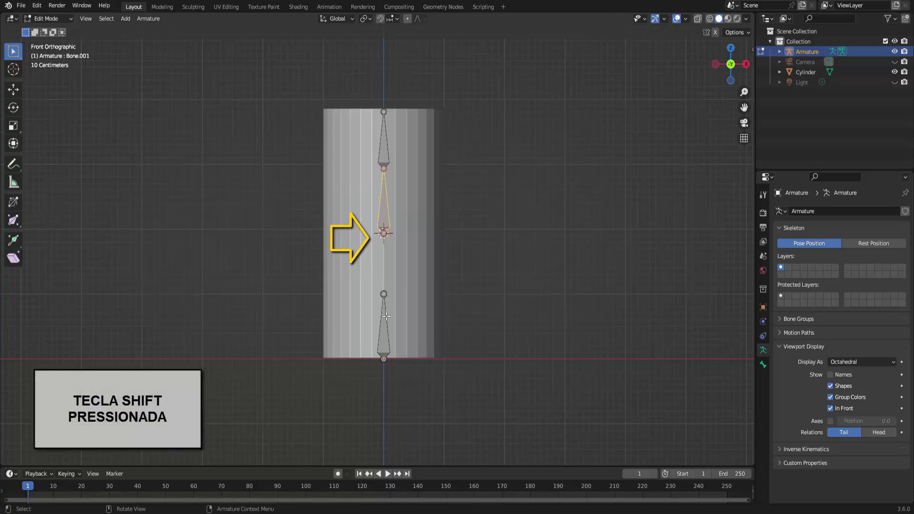
{"action": "key", "text": "shift"}
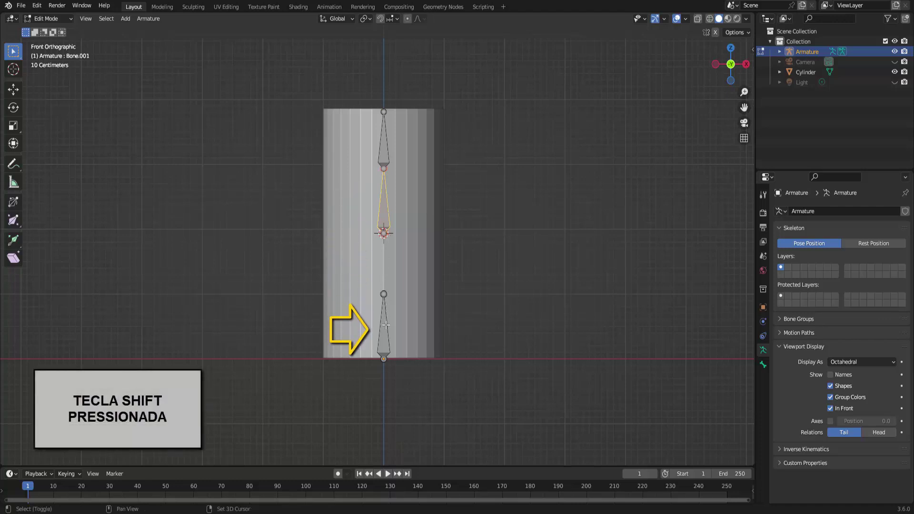
{"action": "left_click", "coordinate": [386, 325], "text": "shift"}
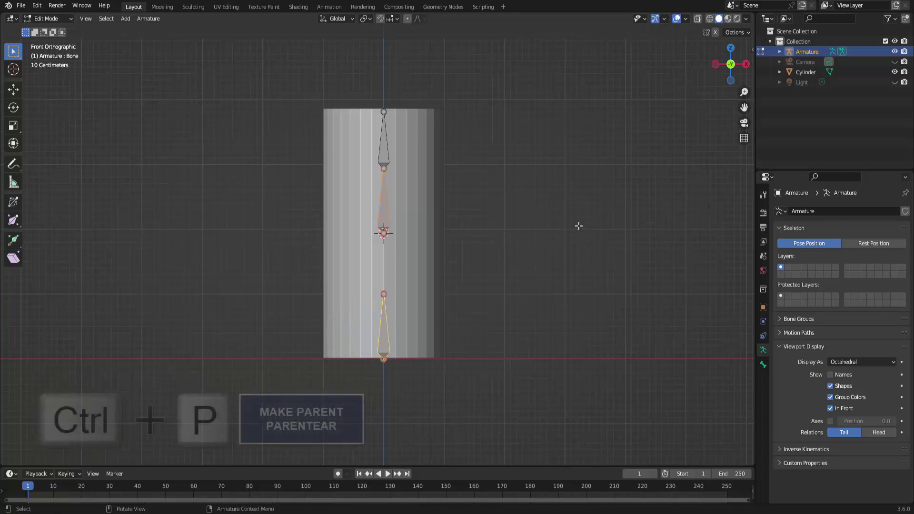
{"action": "key", "text": "ctrl"}
{"action": "key", "text": "ctrl+p"}
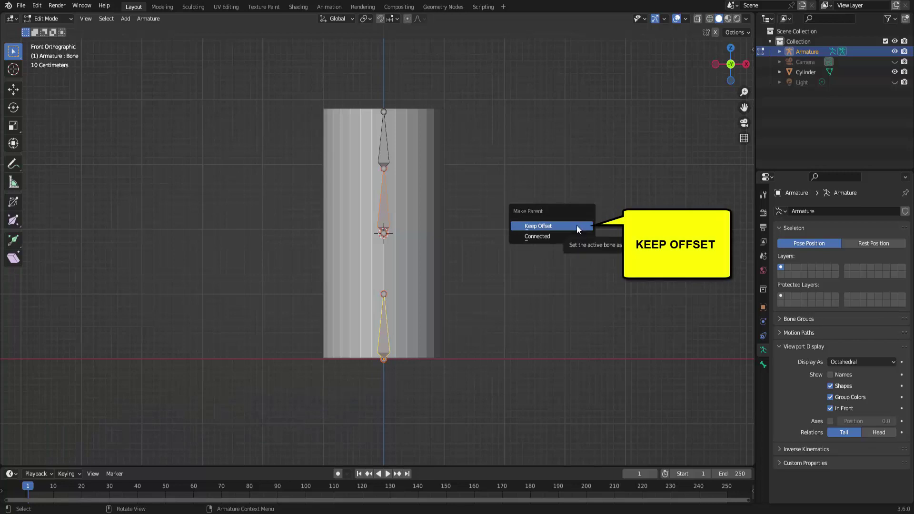
{"action": "left_click", "coordinate": [576, 225]}
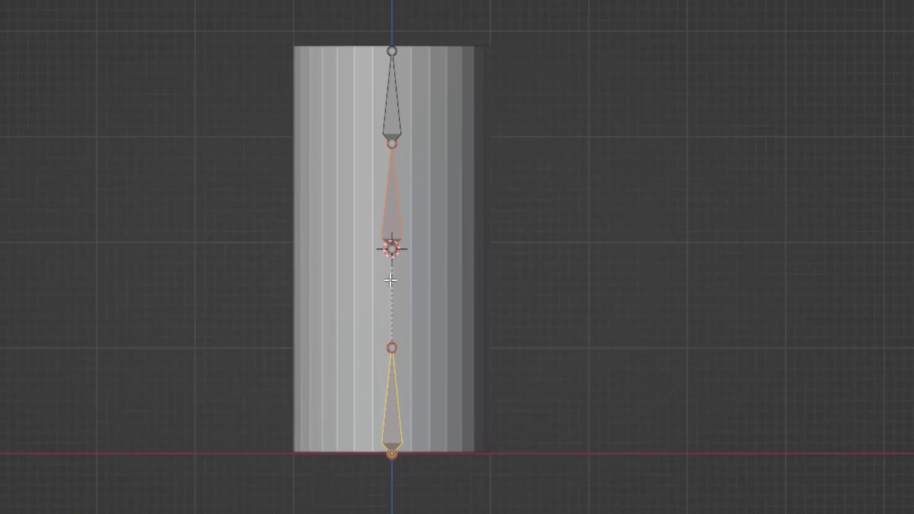
{"action": "left_click", "coordinate": [53, 21]}
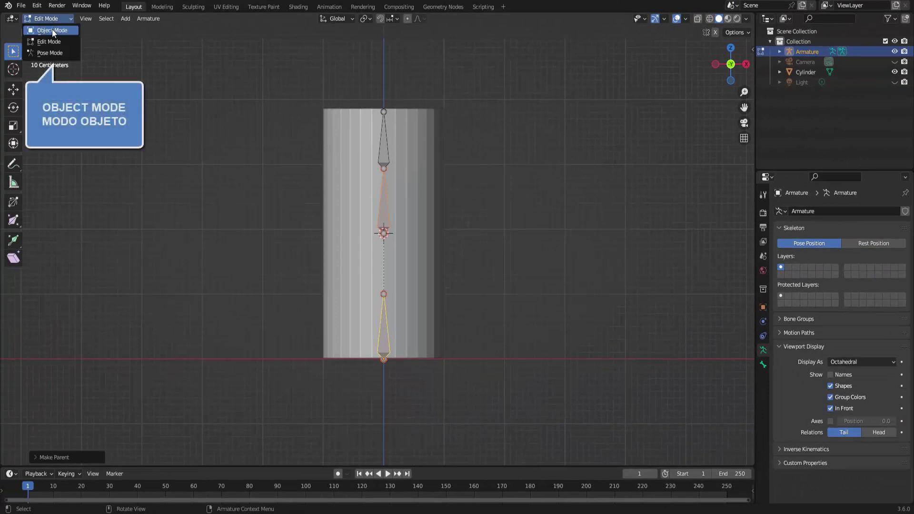
{"action": "left_click", "coordinate": [53, 30]}
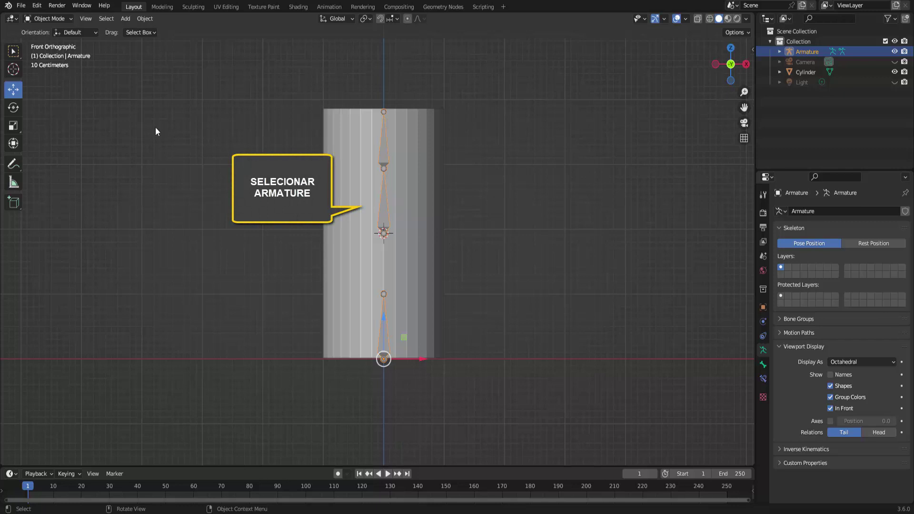
Put the armature in Pose Mode and try rotating the top bone as a test, cancelling the rotation
{"action": "left_click", "coordinate": [69, 18]}
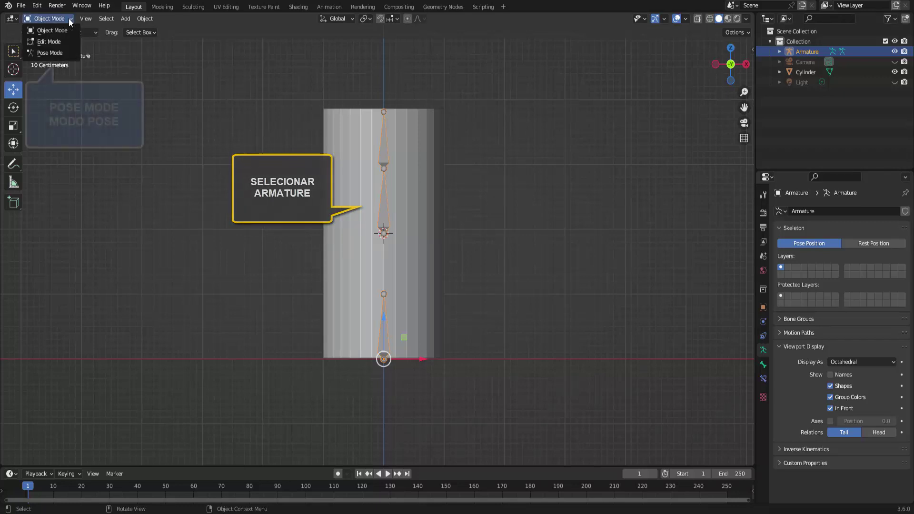
{"action": "left_click", "coordinate": [57, 52]}
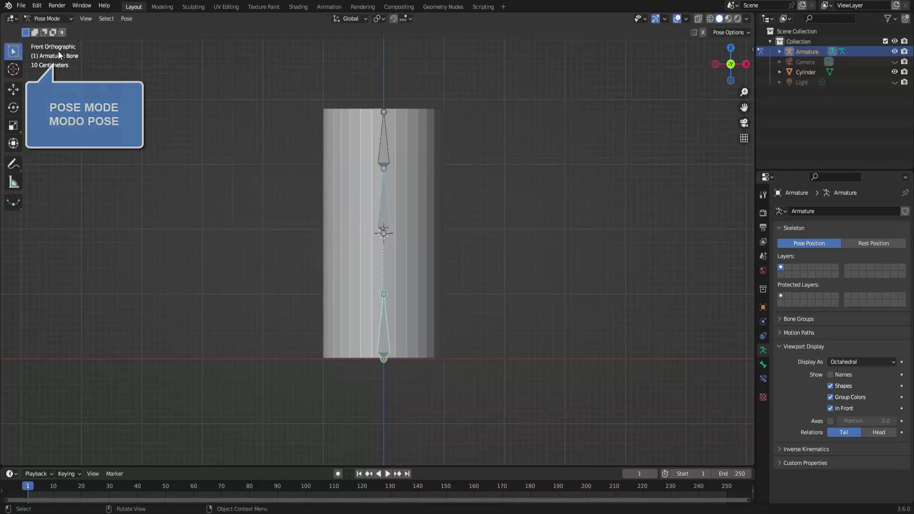
{"action": "left_click", "coordinate": [384, 152]}
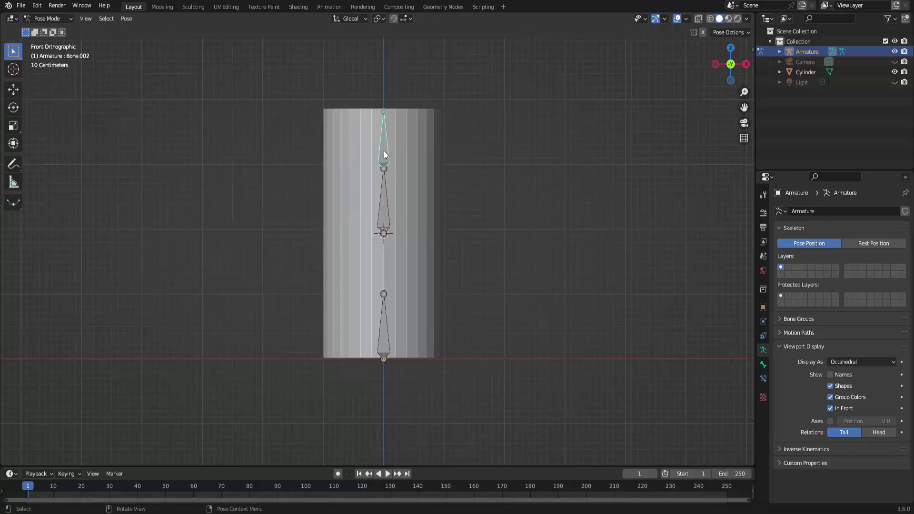
{"action": "left_click", "coordinate": [381, 204]}
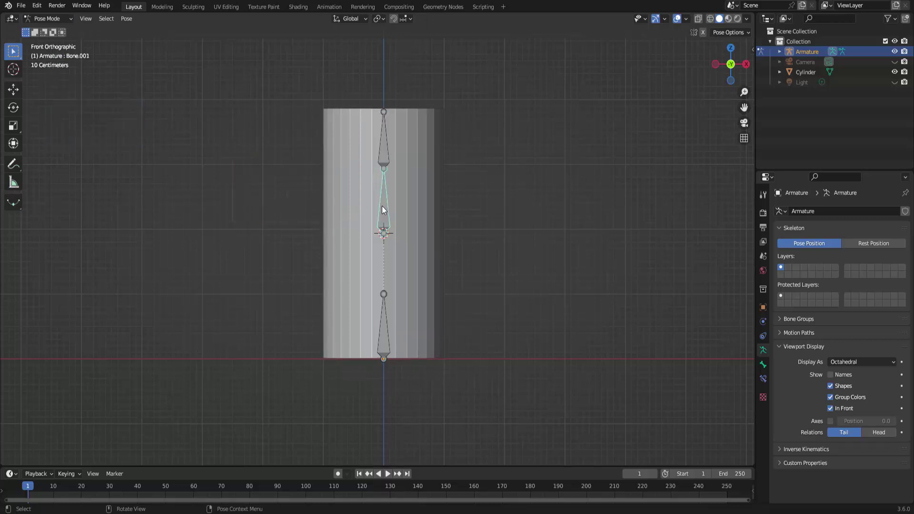
{"action": "left_click", "coordinate": [387, 308]}
{"action": "left_click", "coordinate": [385, 148]}
{"action": "key", "text": "r"}
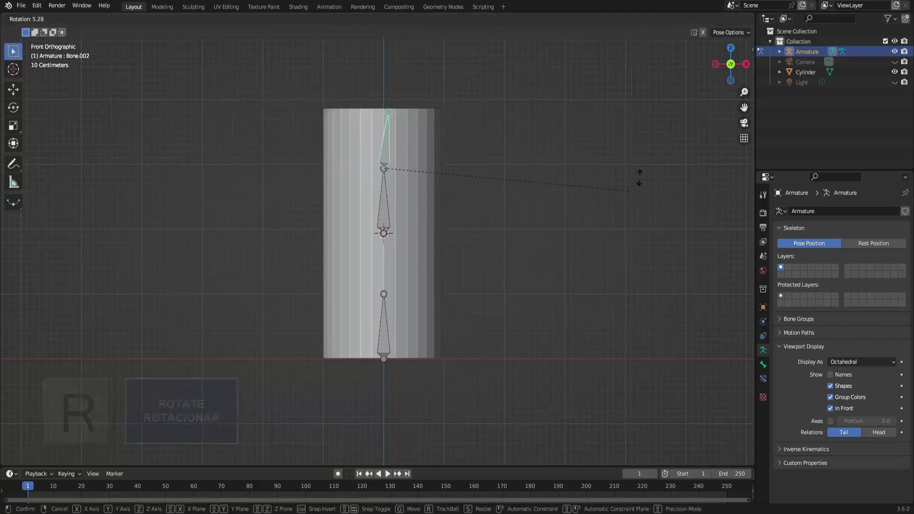
{"action": "right_click", "coordinate": [574, 149]}
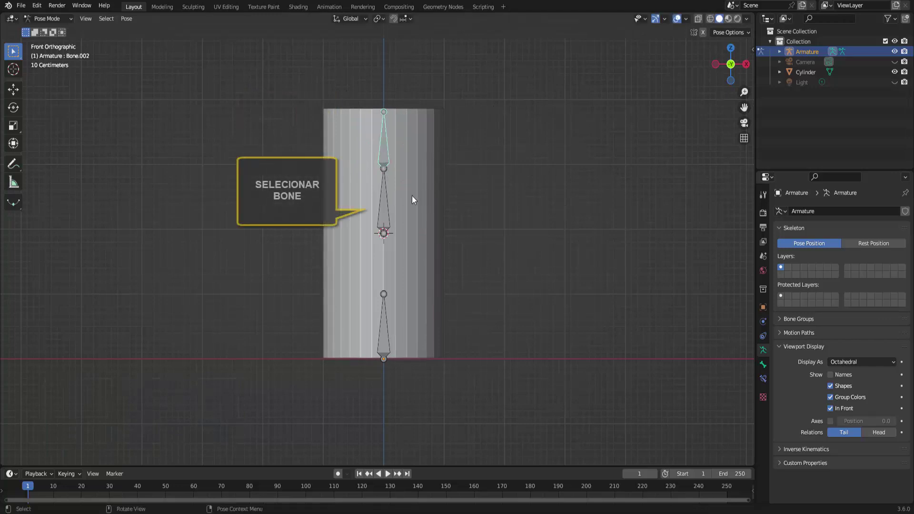
Try rotating the middle bone and the lowest bone to test the bone hierarchy, cancelling each rotation
{"action": "left_click", "coordinate": [384, 205]}
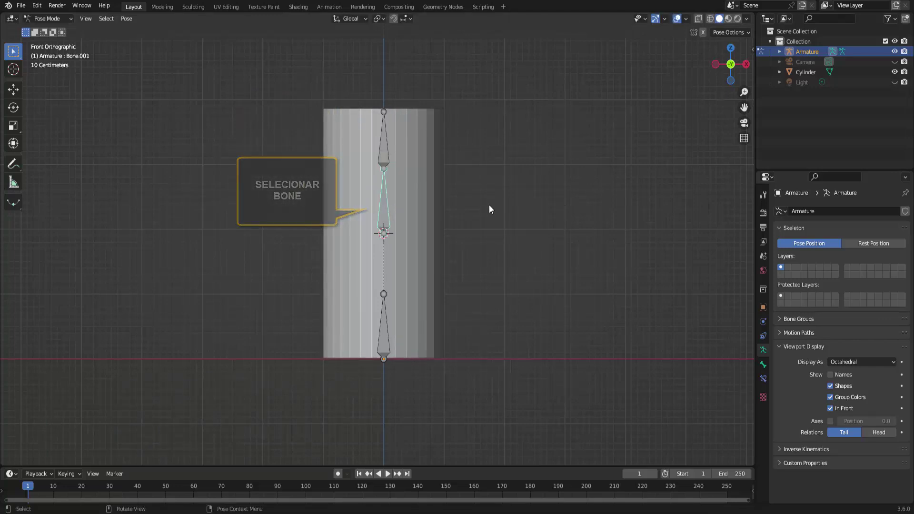
{"action": "key", "text": "r"}
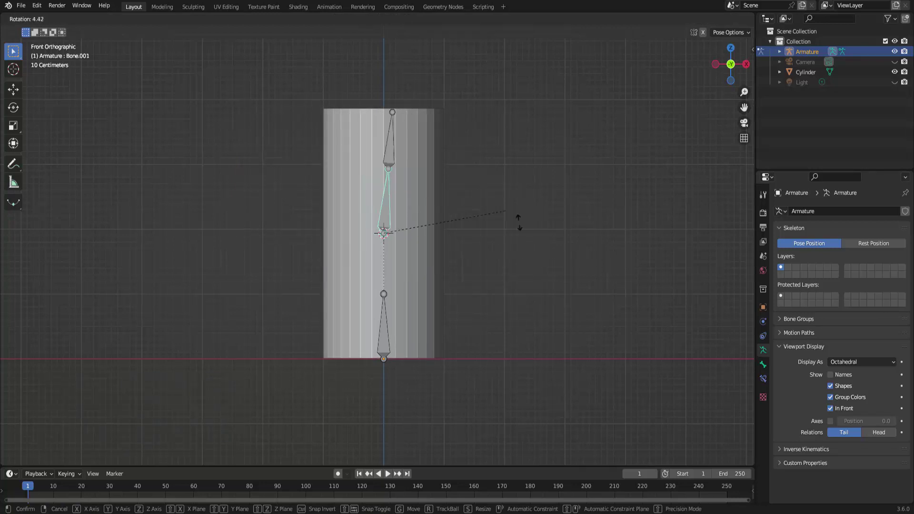
{"action": "key", "text": "Escape"}
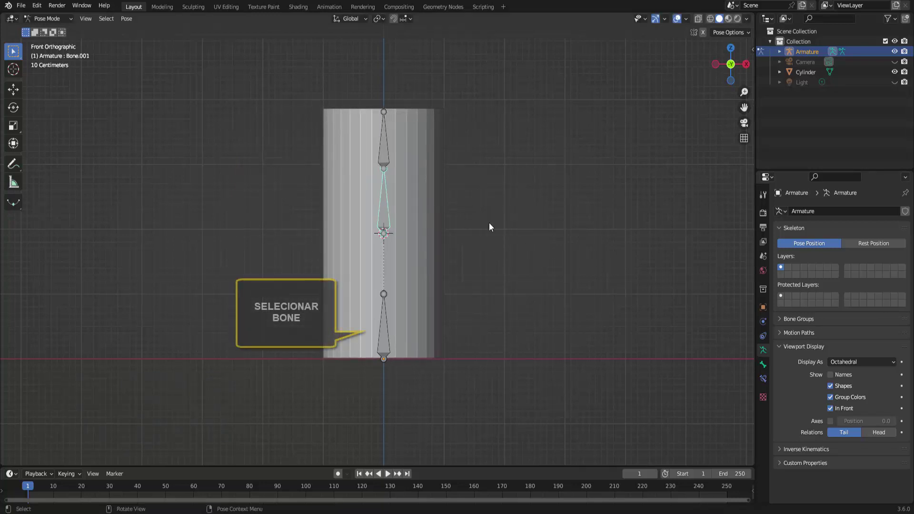
{"action": "left_click", "coordinate": [386, 323]}
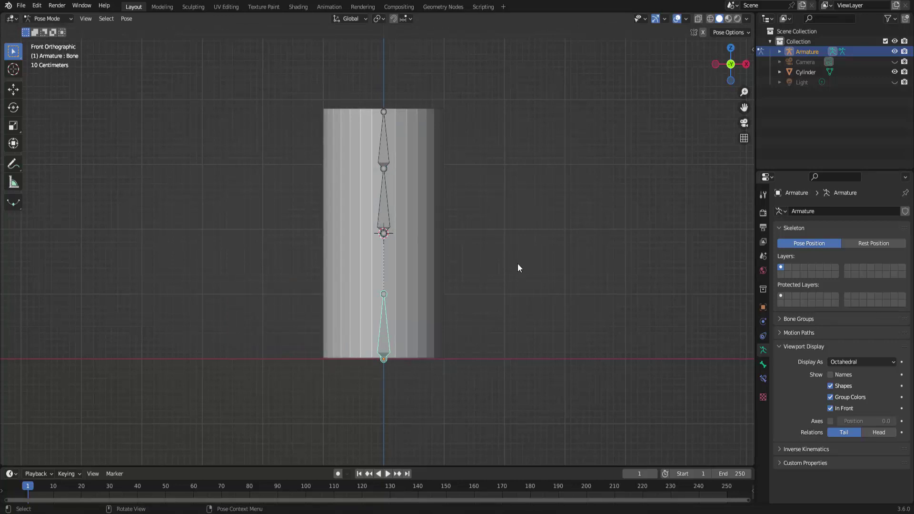
{"action": "key", "text": "r"}
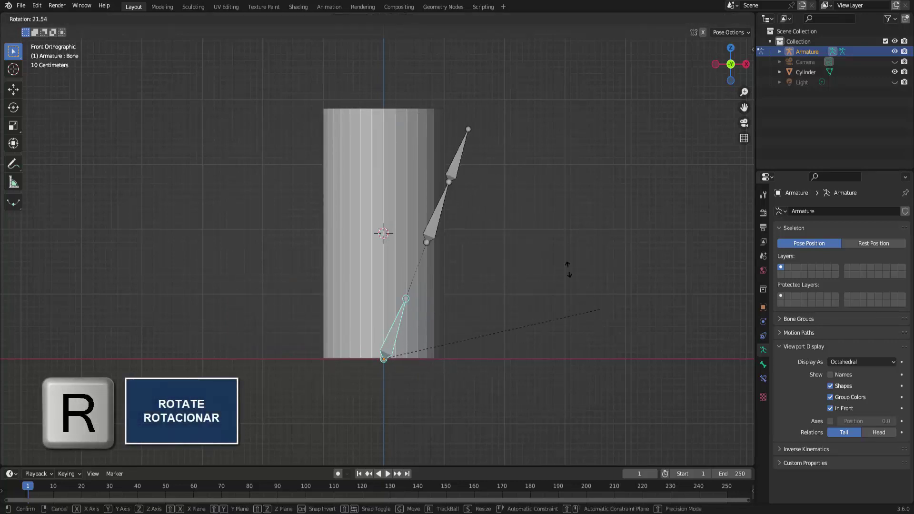
{"action": "key", "text": "Escape"}
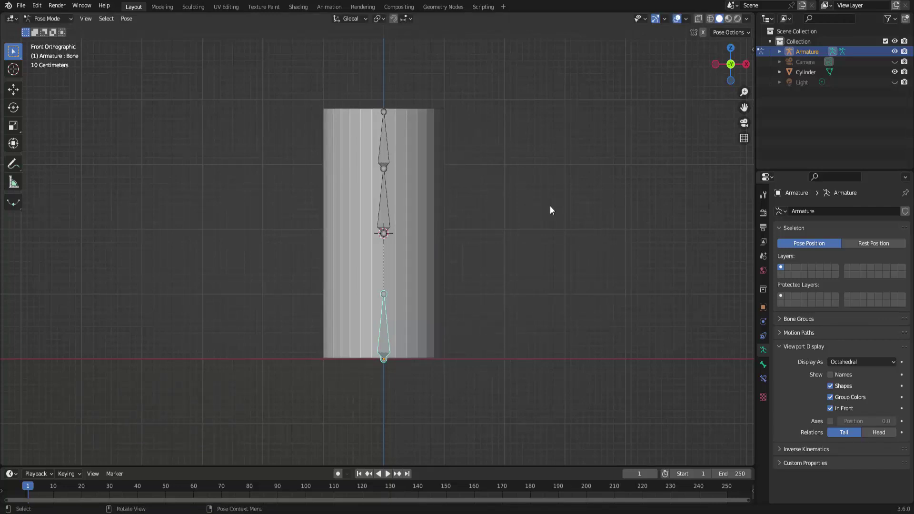
Return the armature to Object Mode and add an Armature modifier to the cylinder
{"action": "left_click", "coordinate": [62, 18]}
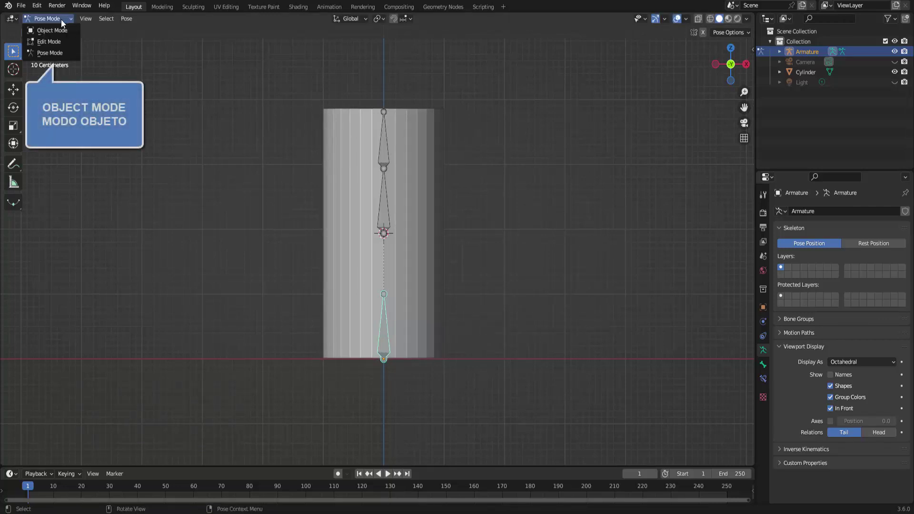
{"action": "left_click", "coordinate": [60, 31]}
{"action": "left_click", "coordinate": [419, 125]}
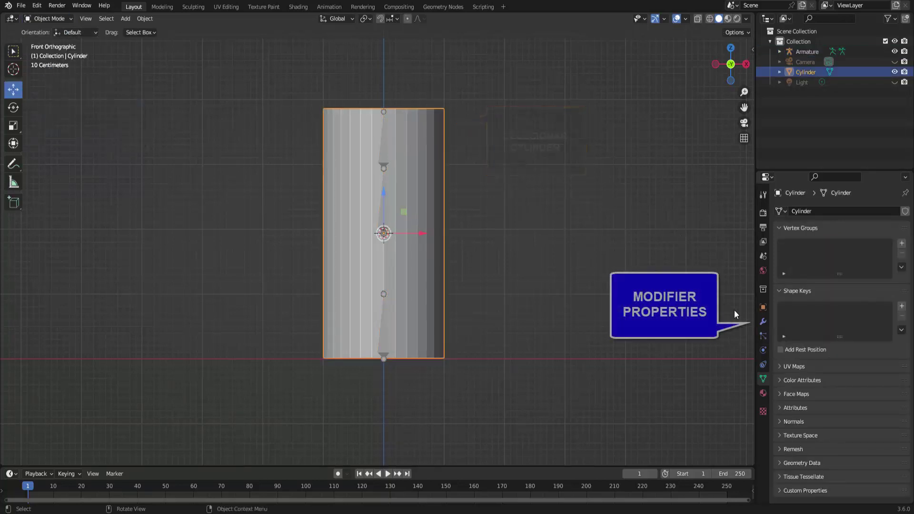
{"action": "left_click", "coordinate": [763, 321]}
{"action": "left_click", "coordinate": [827, 211]}
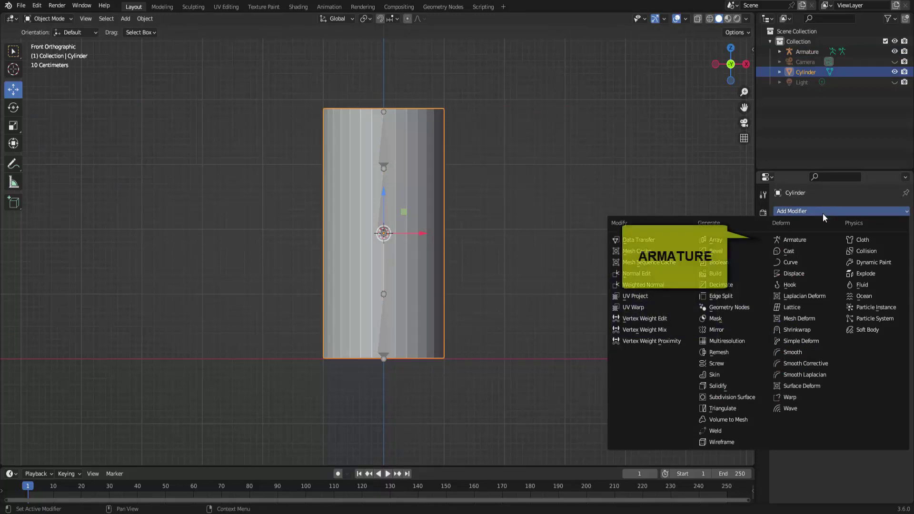
{"action": "left_click", "coordinate": [808, 240]}
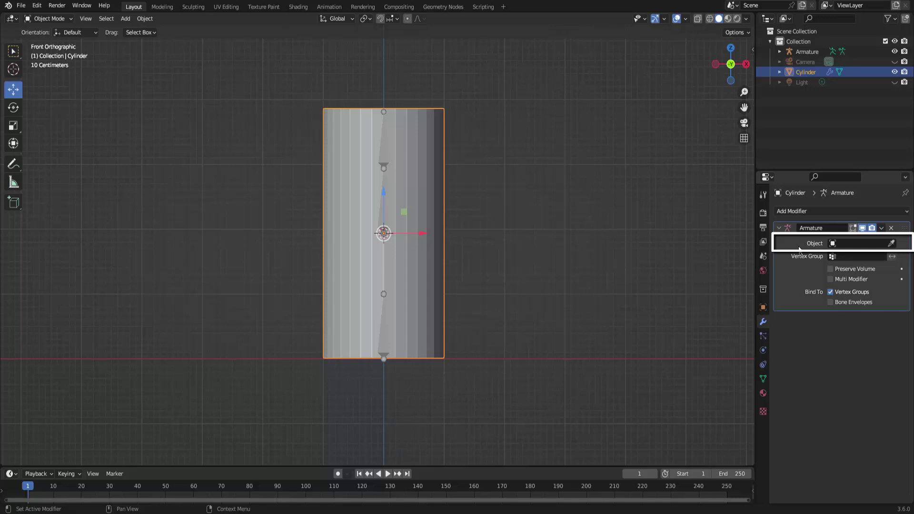
Set the Armature modifier's object to the armature and deselect the cylinder
{"action": "left_click", "coordinate": [892, 244]}
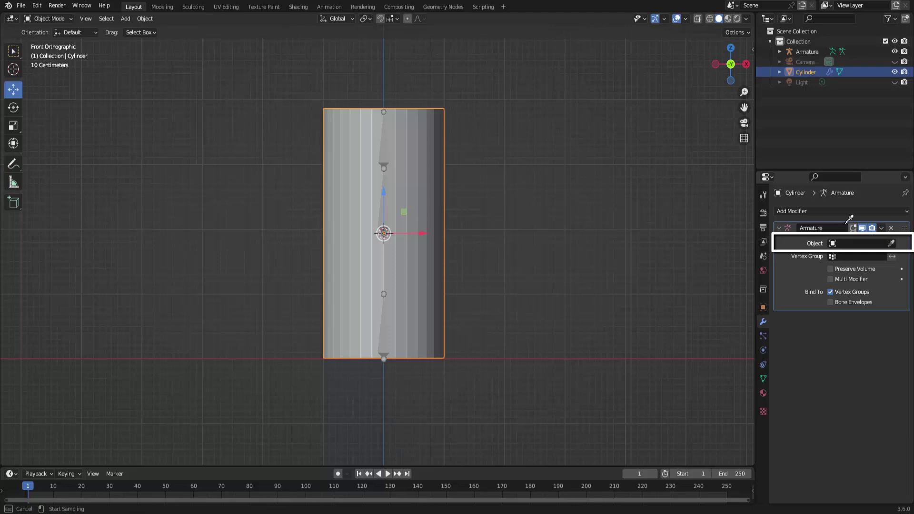
{"action": "left_click", "coordinate": [391, 149]}
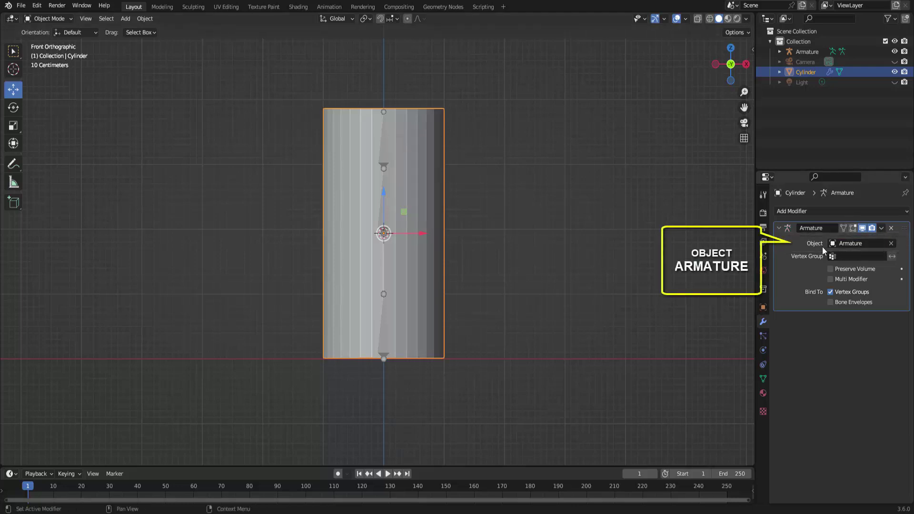
{"action": "left_click", "coordinate": [652, 200]}
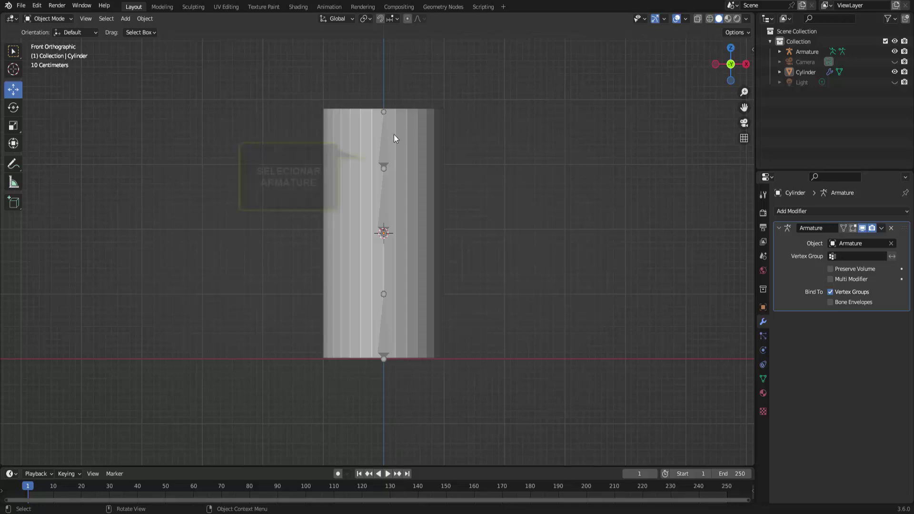
Select the armature, add the cylinder to the selection as the active object, and enter Weight Paint mode
{"action": "left_click", "coordinate": [385, 153]}
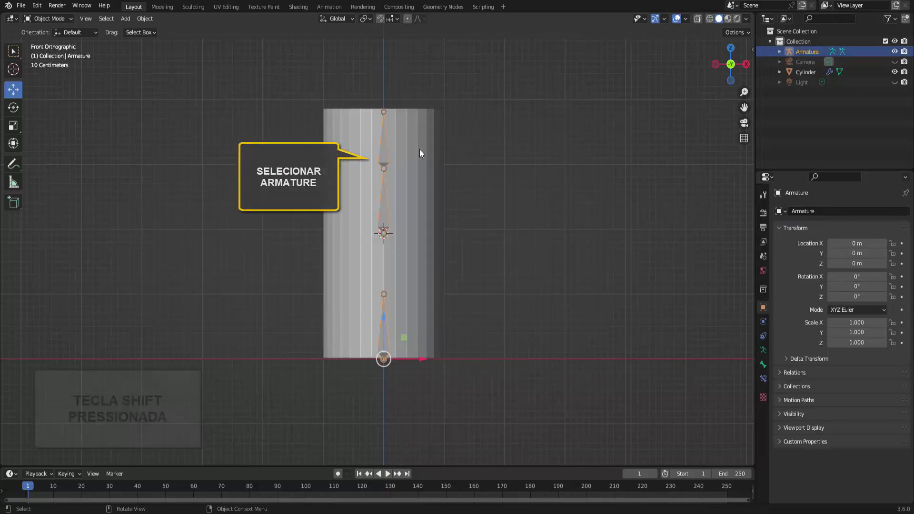
{"action": "left_click", "coordinate": [433, 121], "text": "shift"}
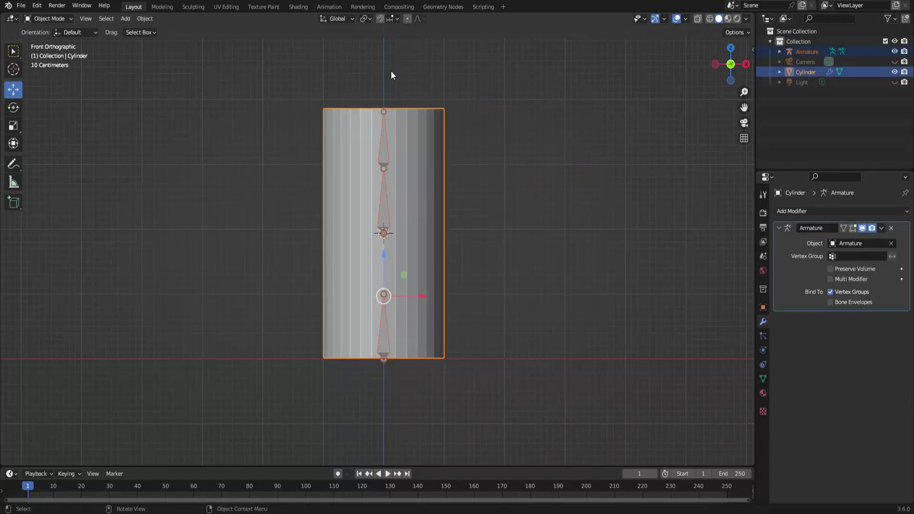
{"action": "left_click", "coordinate": [67, 18]}
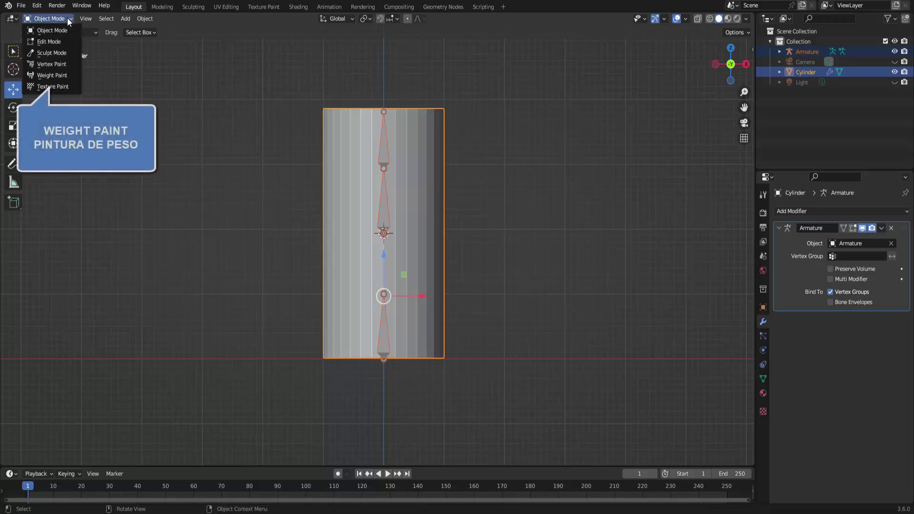
{"action": "left_click", "coordinate": [59, 74]}
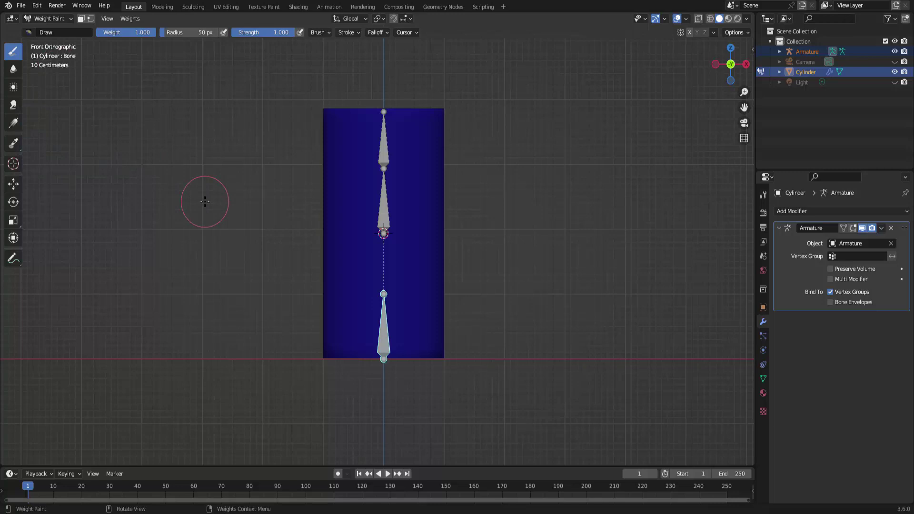
Select all the bones and apply Assign Automatic from Bones to weight the cylinder
{"action": "key", "text": "a"}
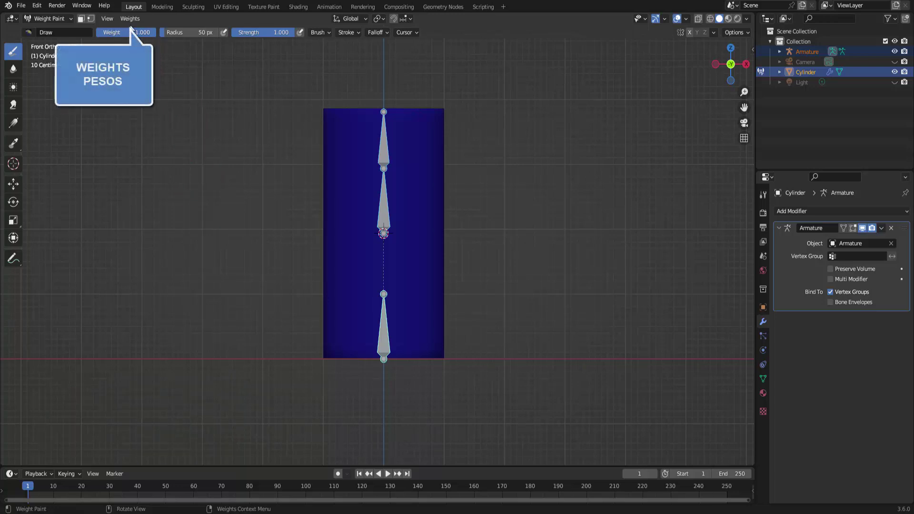
{"action": "left_click", "coordinate": [130, 18]}
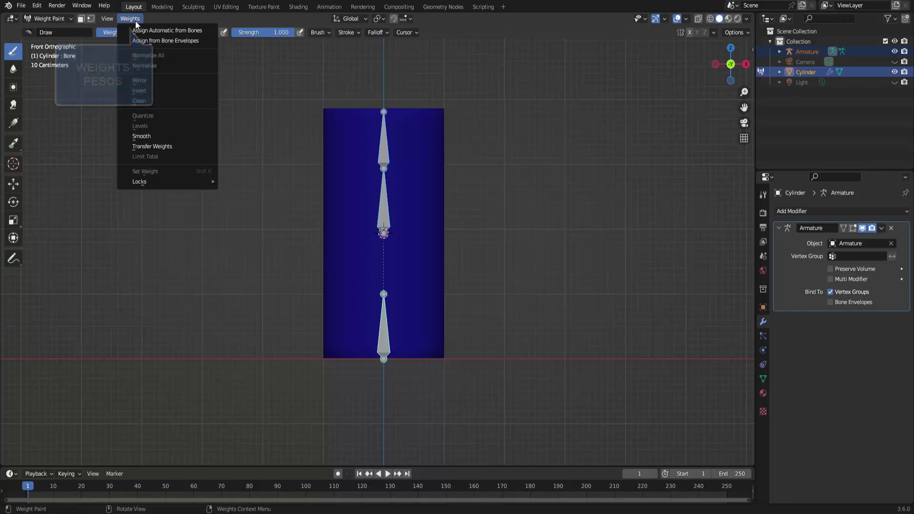
{"action": "left_click", "coordinate": [173, 30]}
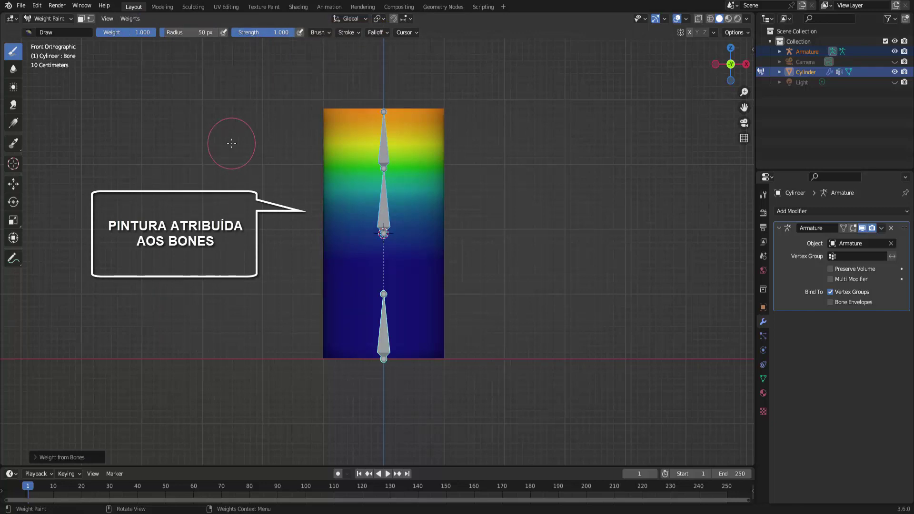
Return the cylinder to Object Mode, select only the armature and put it in Pose Mode
{"action": "left_click", "coordinate": [64, 18]}
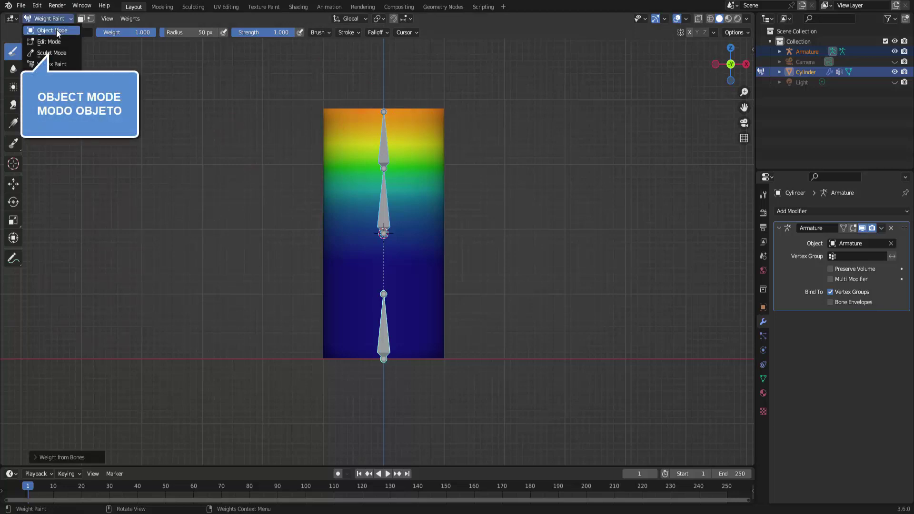
{"action": "left_click", "coordinate": [56, 30]}
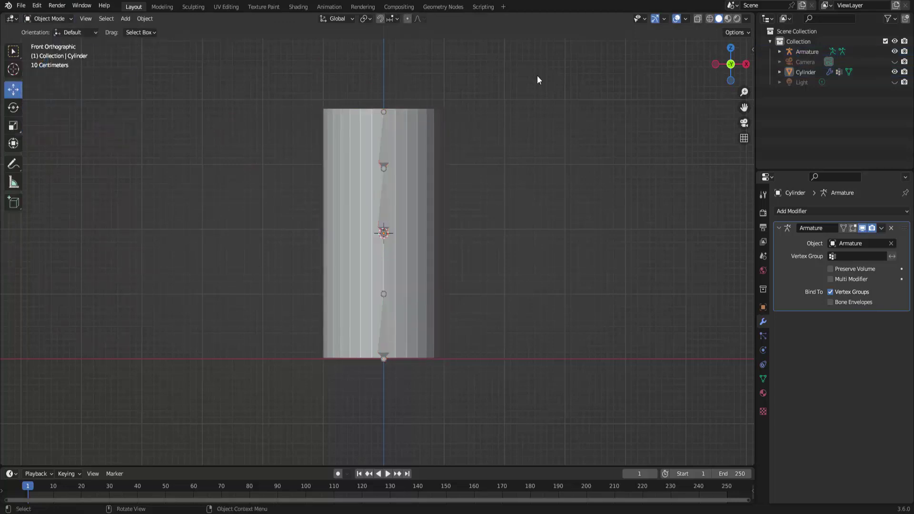
{"action": "left_click", "coordinate": [382, 139]}
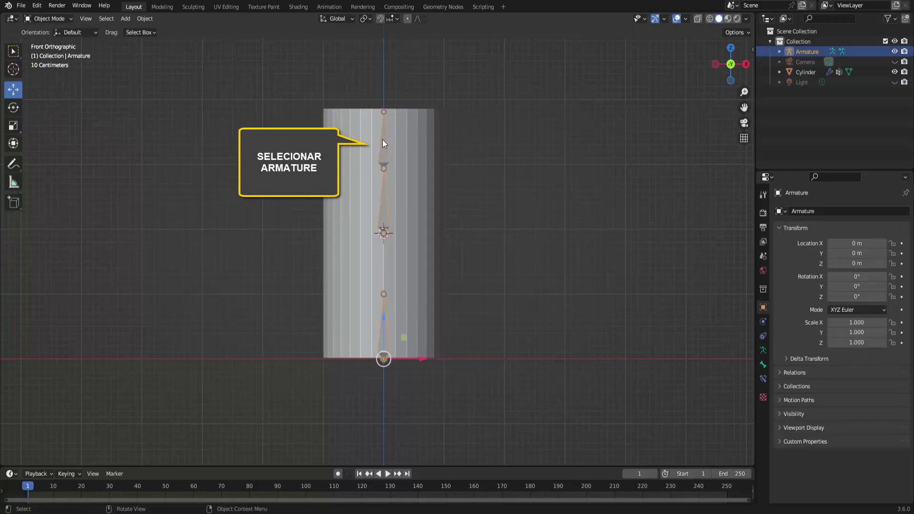
{"action": "left_click", "coordinate": [67, 19]}
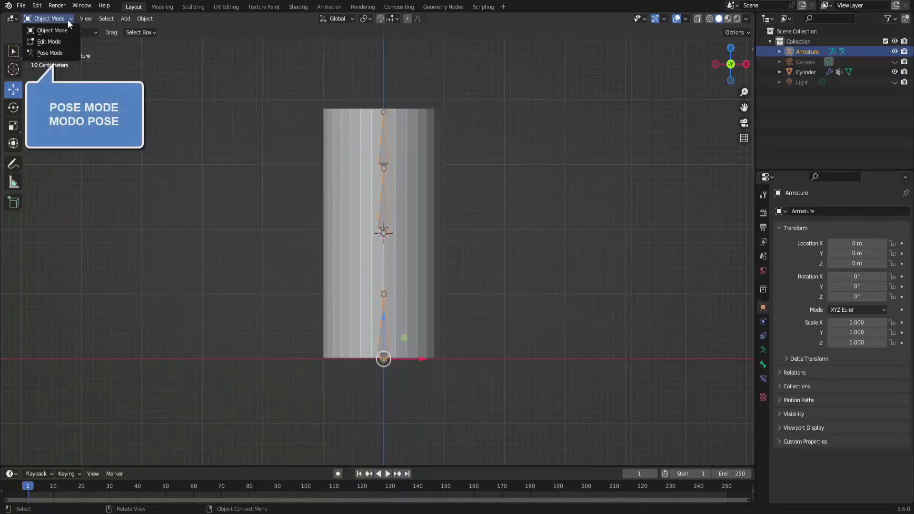
{"action": "left_click", "coordinate": [62, 52]}
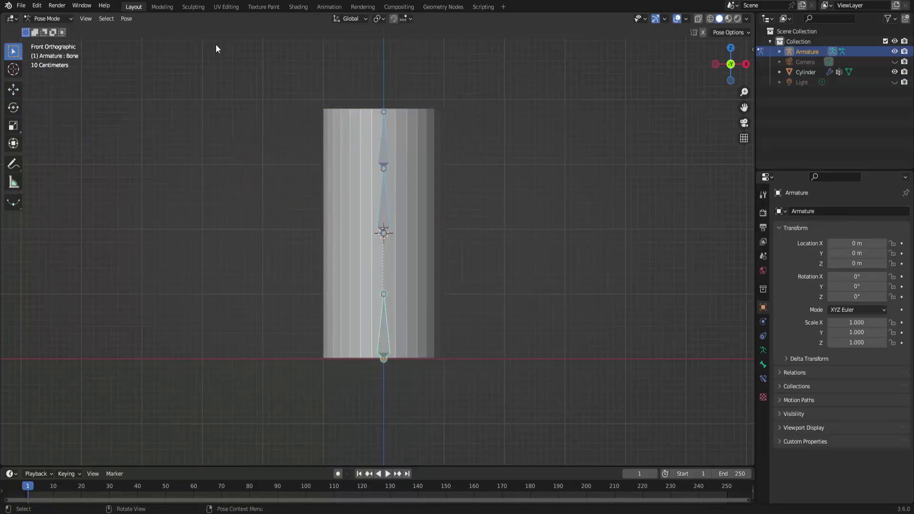
Try rotating the top bone clockwise to test how the cylinder's upper end bends, cancelling the rotation
{"action": "left_click", "coordinate": [384, 135]}
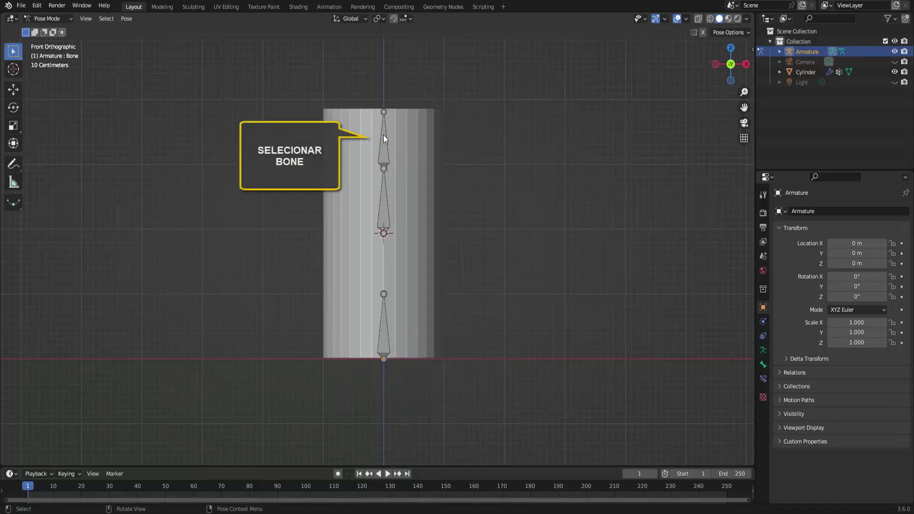
{"action": "key", "text": "r"}
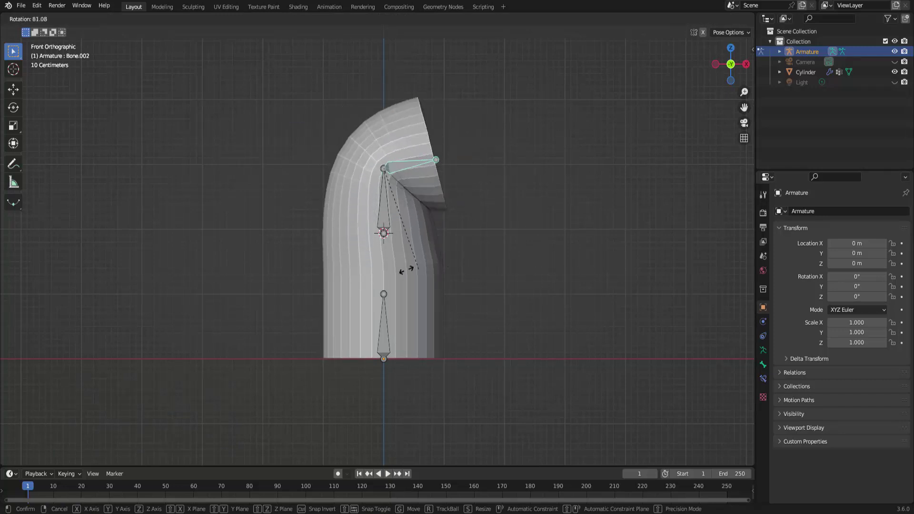
{"action": "right_click", "coordinate": [572, 148]}
Try rotating the middle bone and the bottom bone clockwise to test how each bends the cylinder, cancelling both rotations
{"action": "left_click", "coordinate": [388, 204]}
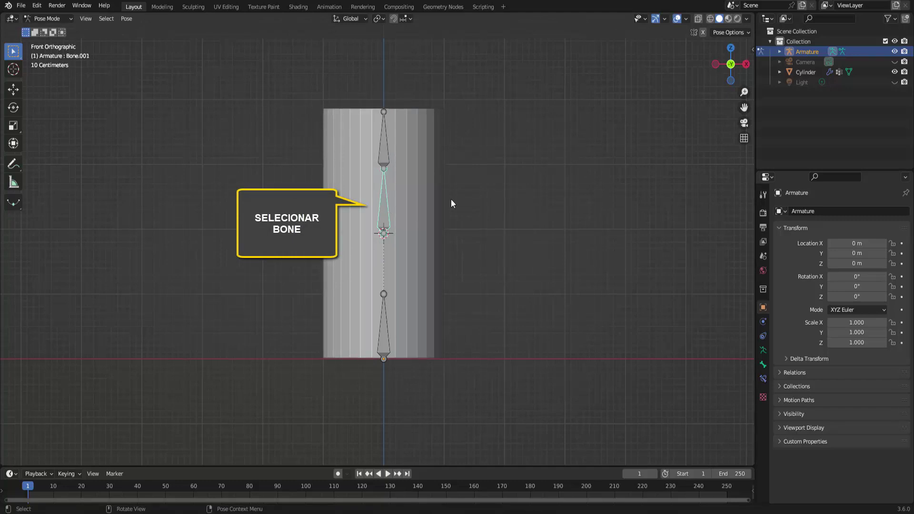
{"action": "key", "text": "r"}
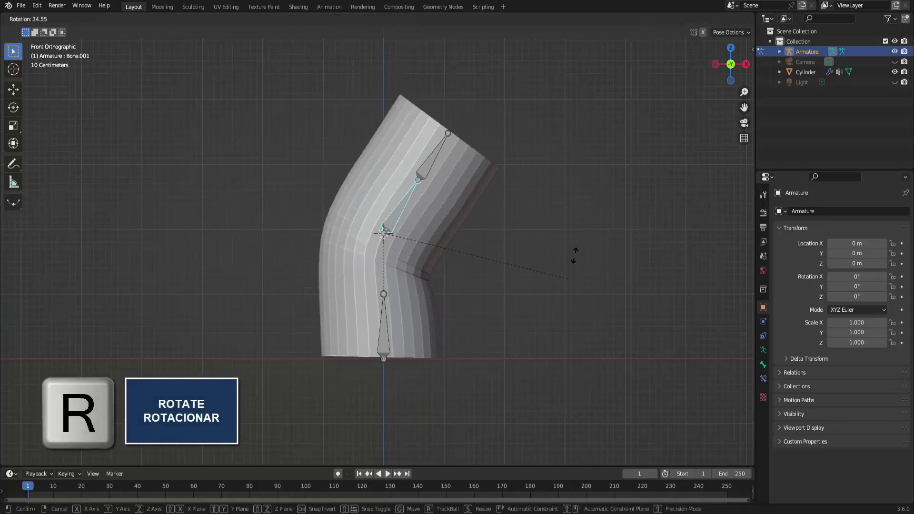
{"action": "right_click", "coordinate": [550, 167]}
{"action": "left_click", "coordinate": [381, 323]}
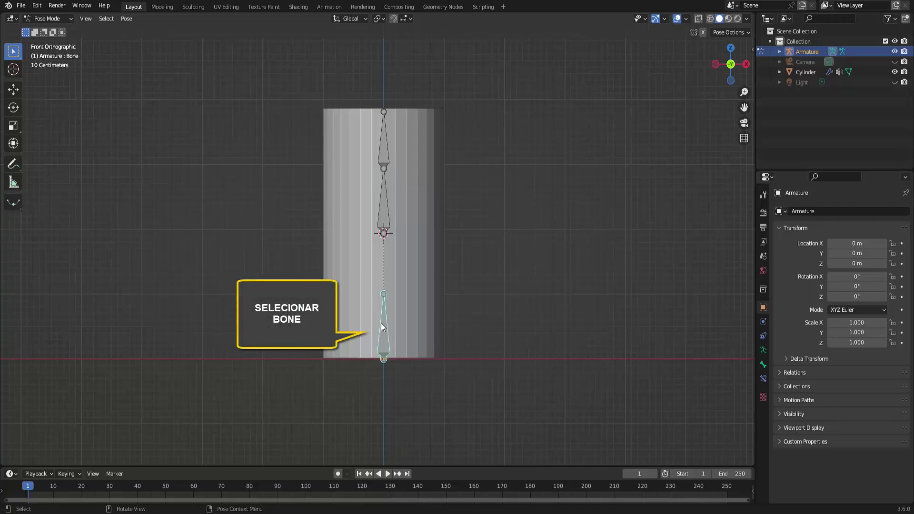
{"action": "key", "text": "r"}
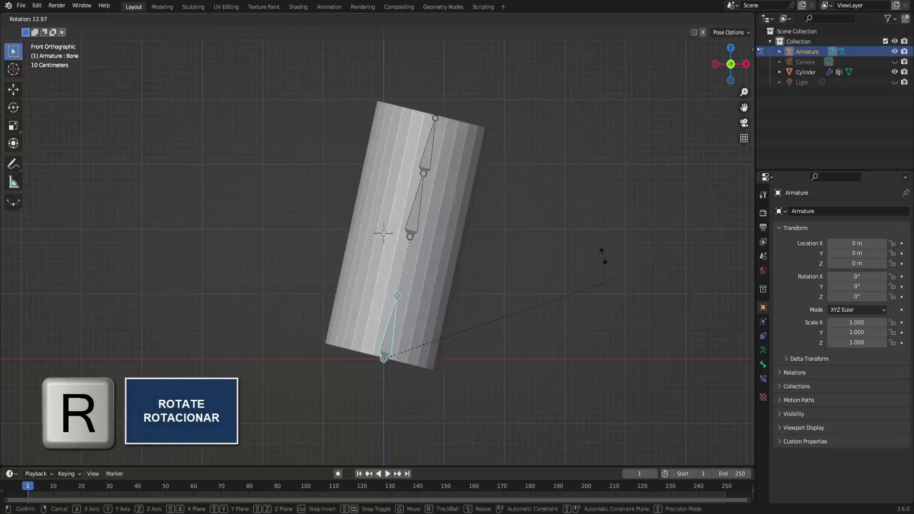
{"action": "right_click", "coordinate": [596, 224]}
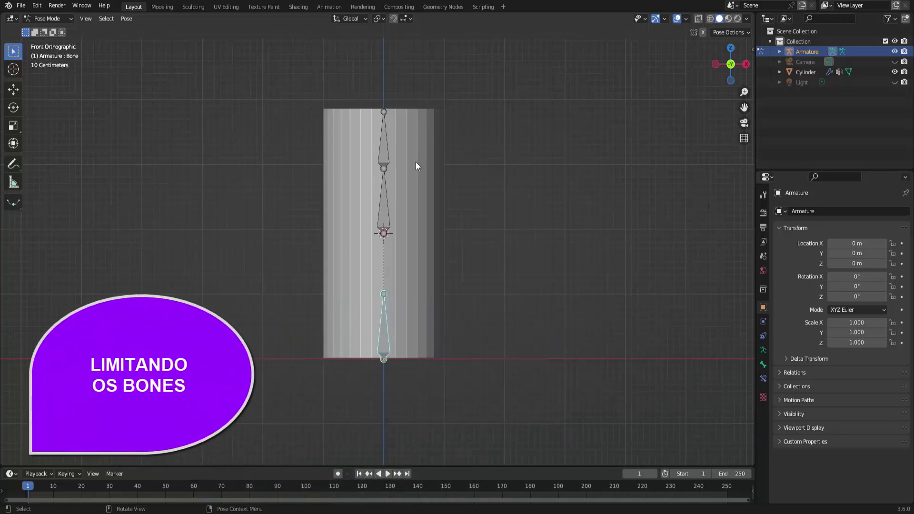
Select the top bone and try rotating it without any limits, cancelling the rotation
{"action": "left_click", "coordinate": [387, 140]}
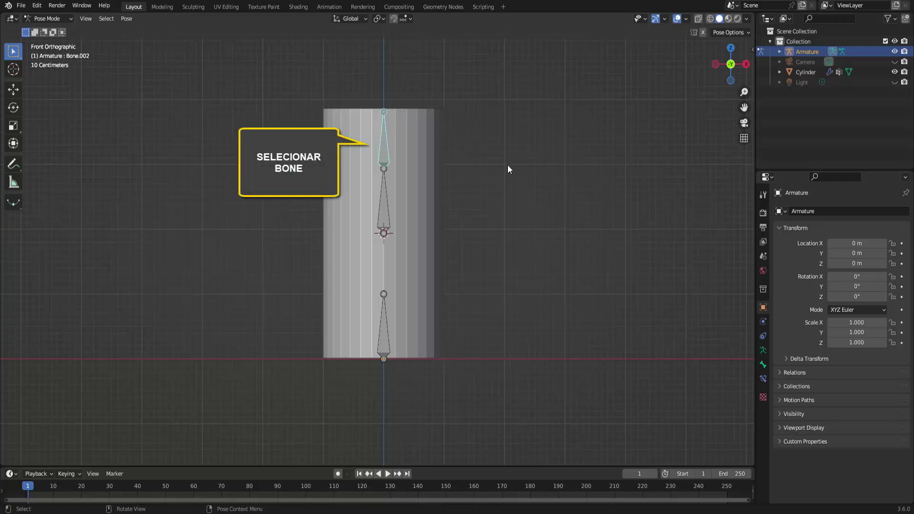
{"action": "key", "text": "r"}
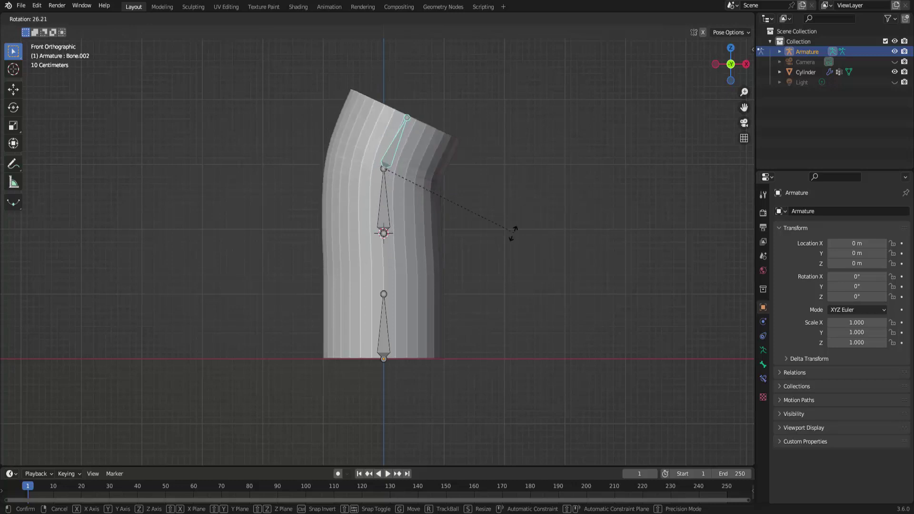
{"action": "key", "text": "Escape"}
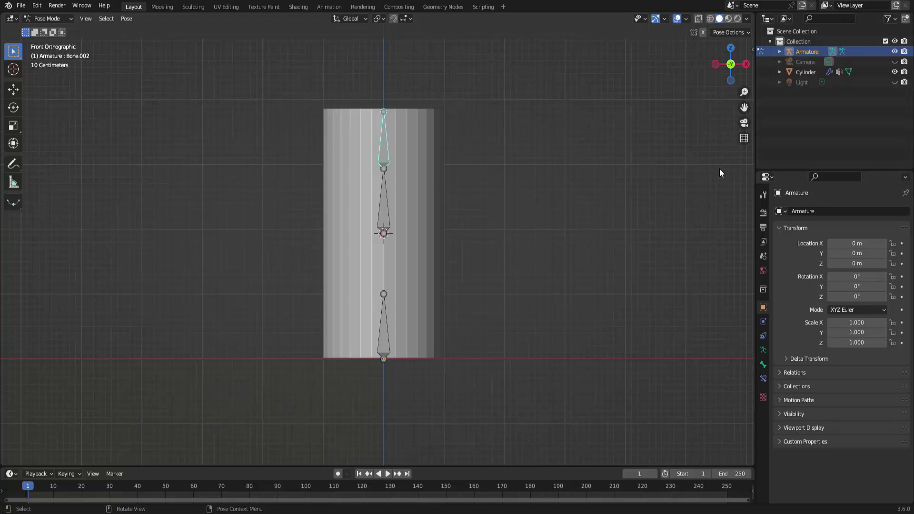
Add a Limit Rotation bone constraint to the top bone and try rotating the bone around the global Y axis
{"action": "left_click", "coordinate": [765, 376]}
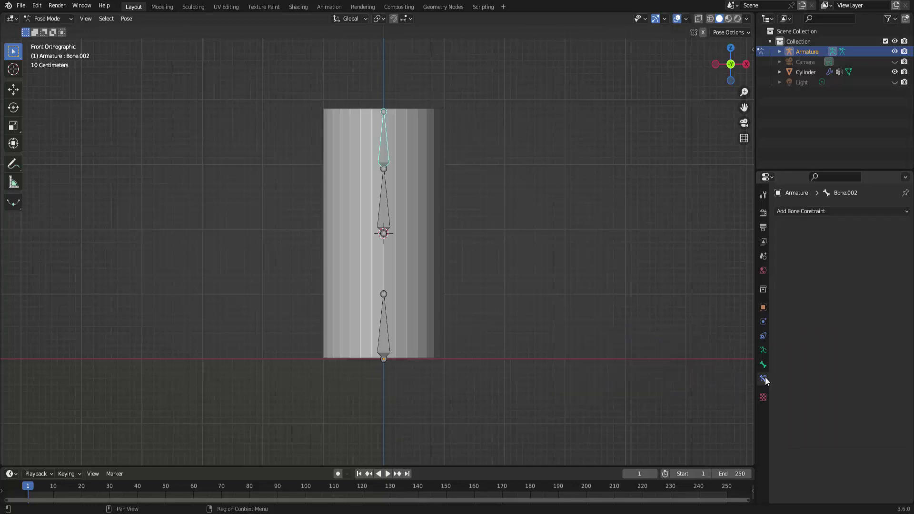
{"action": "left_click", "coordinate": [822, 210]}
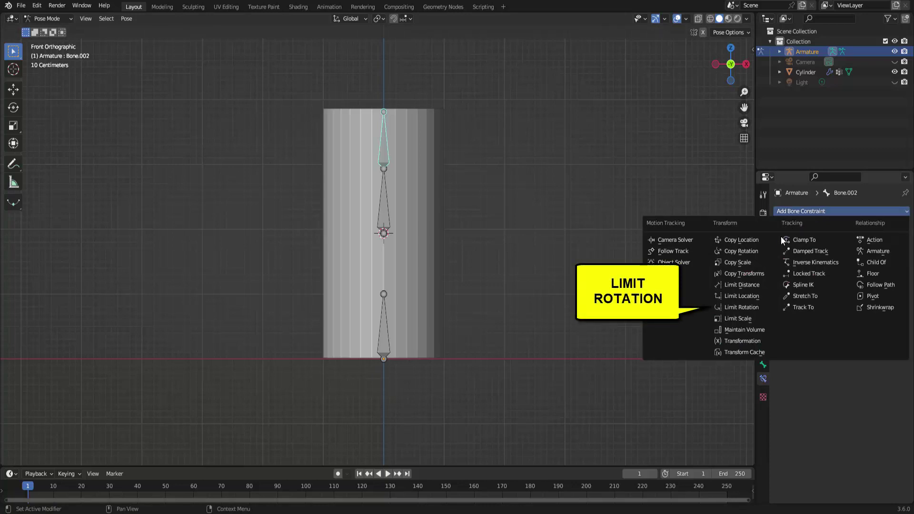
{"action": "left_click", "coordinate": [755, 307]}
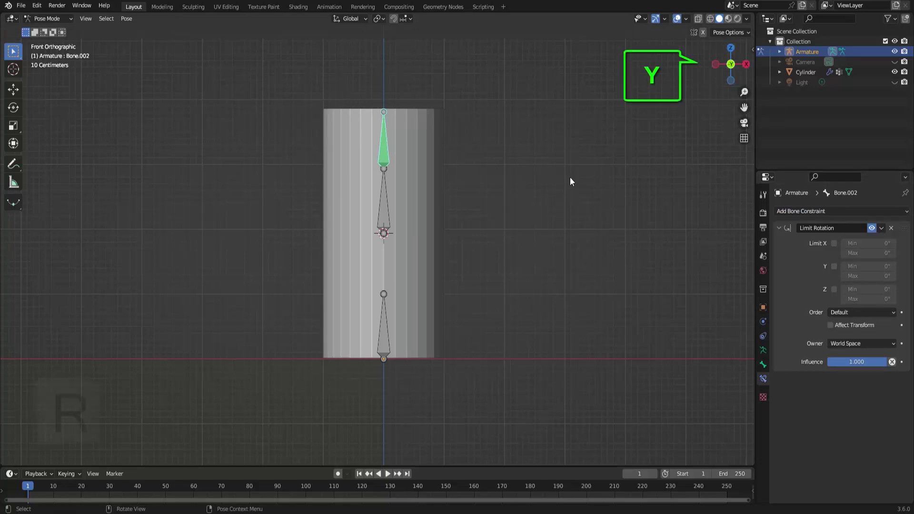
{"action": "key", "text": "r"}
{"action": "key", "text": "y"}
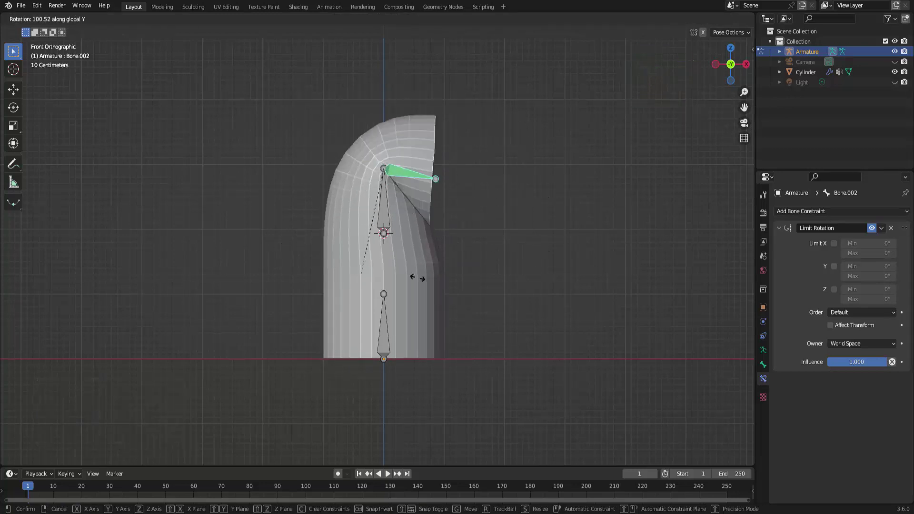
{"action": "left_click", "coordinate": [531, 177]}
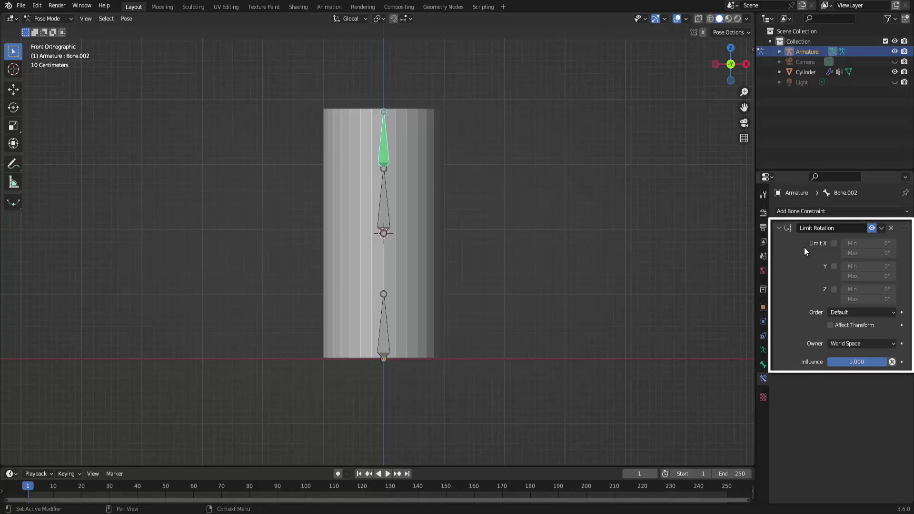
Enable the Y limit in the Limit Rotation constraint and test the top bone's rotation around the Y axis
{"action": "left_click", "coordinate": [834, 266]}
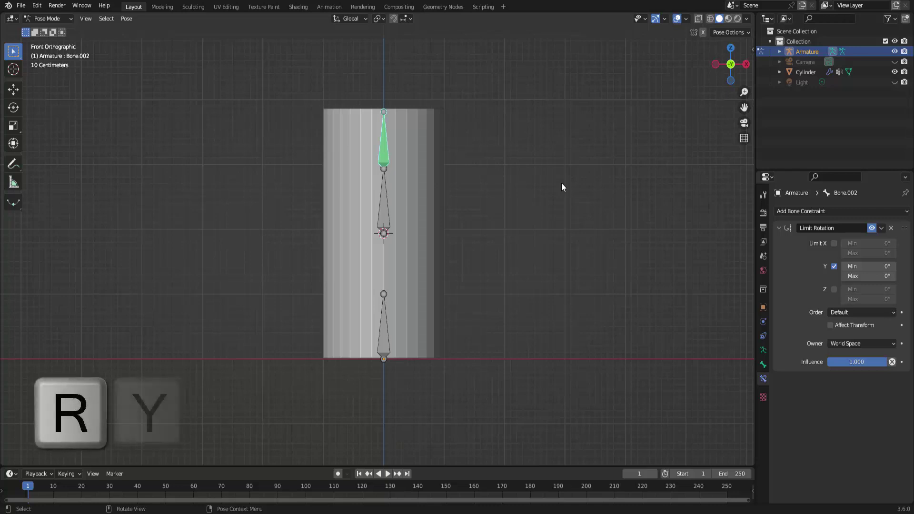
{"action": "key", "text": "r"}
{"action": "key", "text": "y"}
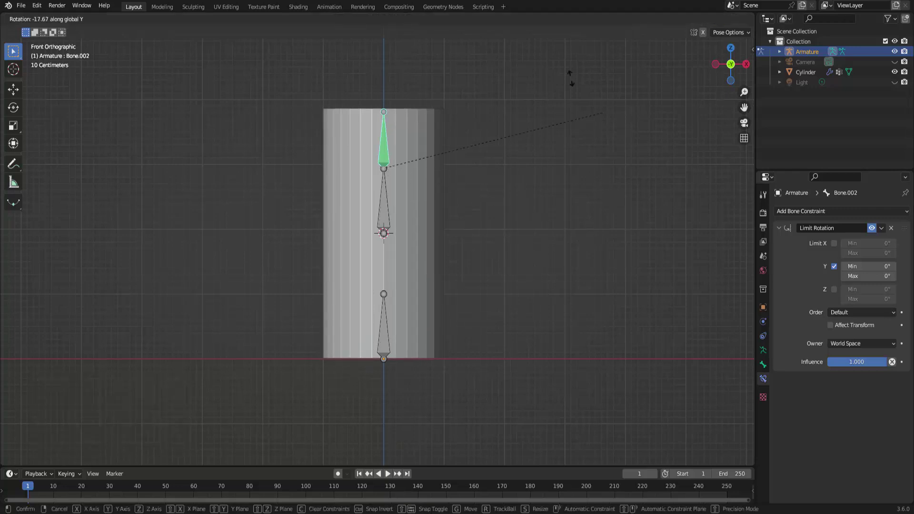
{"action": "left_click", "coordinate": [492, 175]}
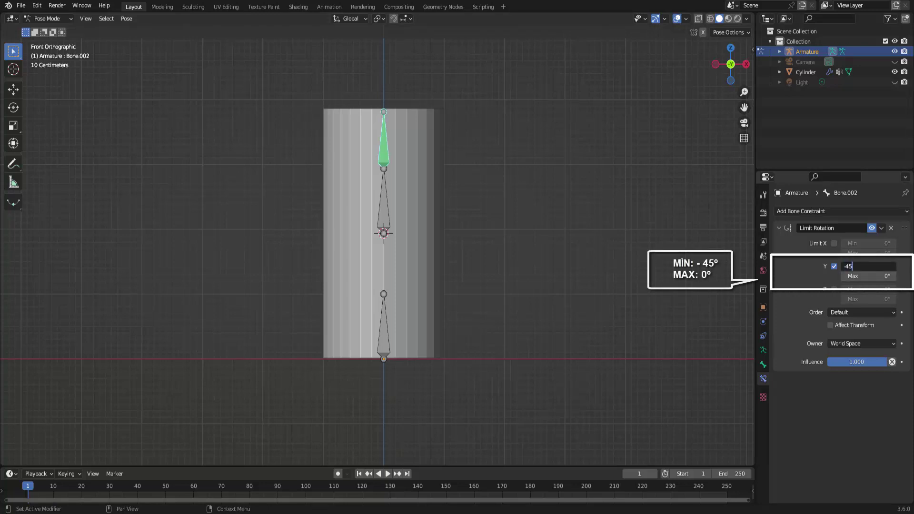
Set the constraint's Y minimum to -45° and test the top bone's rotation around Y in both directions
{"action": "key", "text": "Return"}
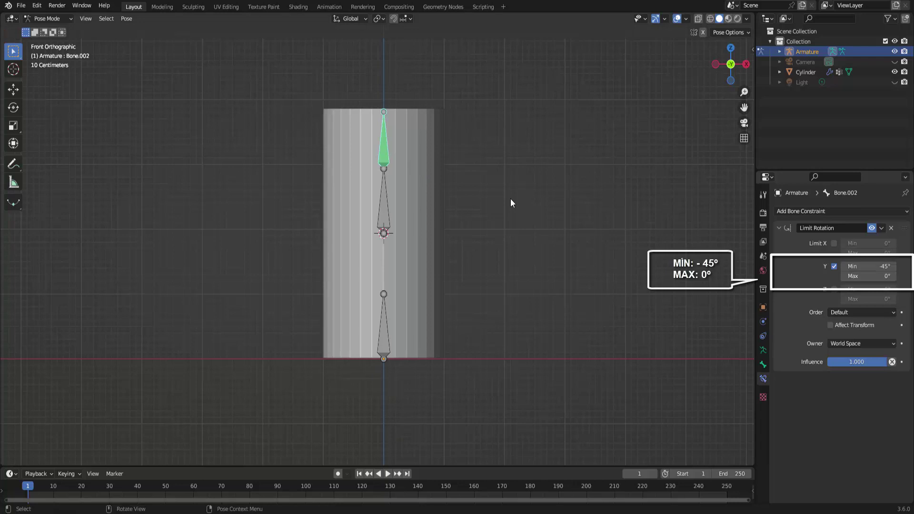
{"action": "key", "text": "r"}
{"action": "key", "text": "y"}
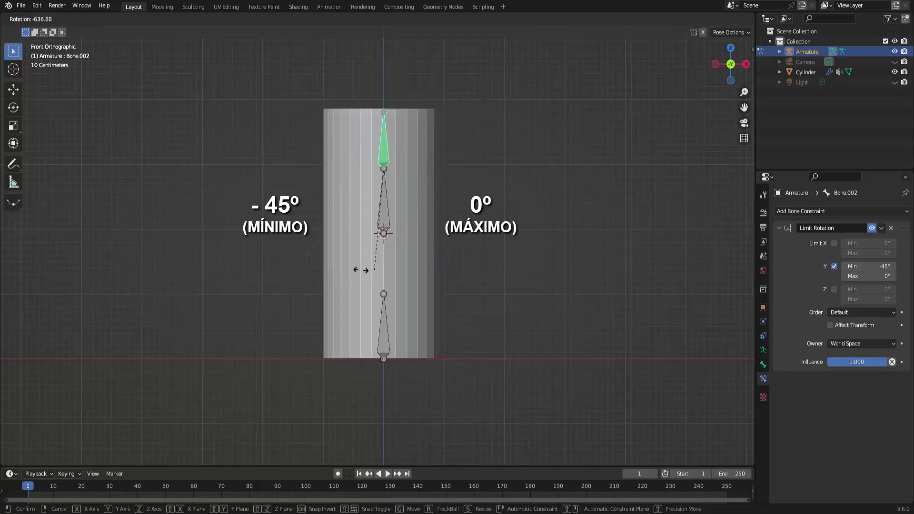
{"action": "left_click", "coordinate": [305, 242]}
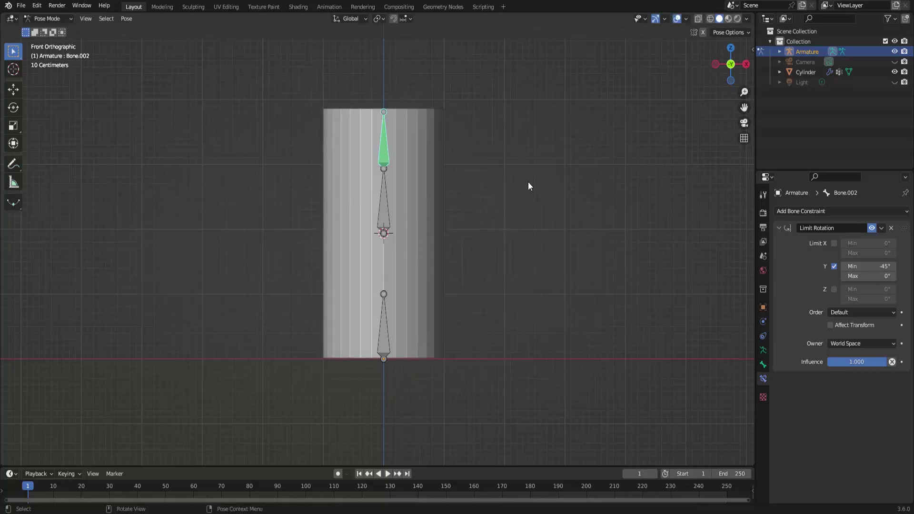
Set the constraint's Y maximum to 45° and test the top bone's rotation around Y, cancelling it
{"action": "left_click", "coordinate": [882, 277]}
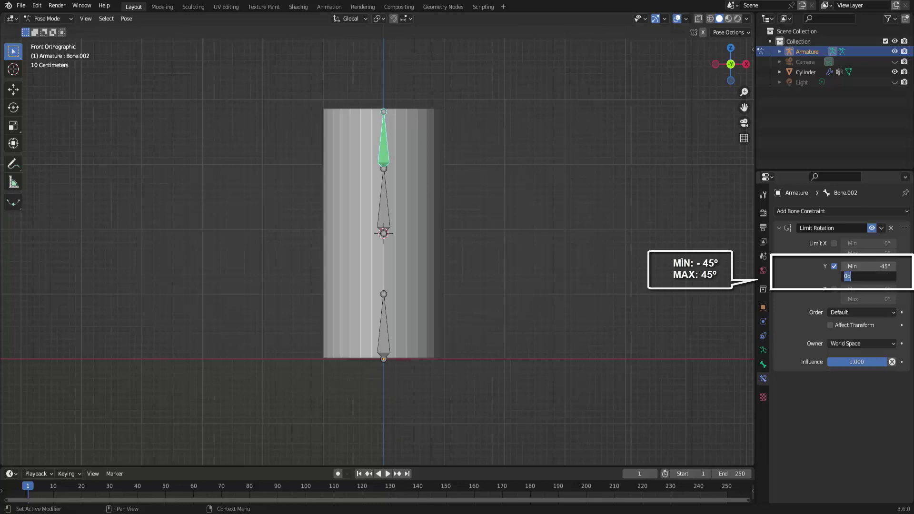
{"action": "key", "text": "Return"}
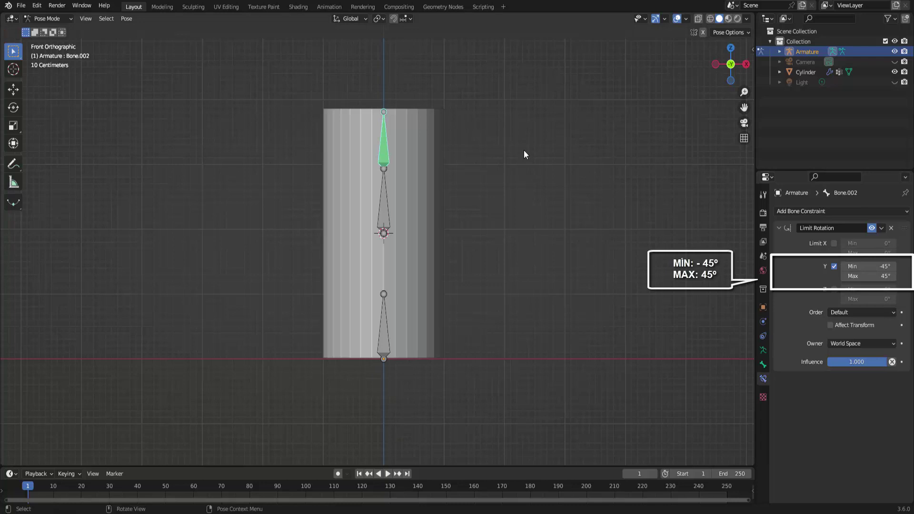
{"action": "key", "text": "r"}
{"action": "key", "text": "y"}
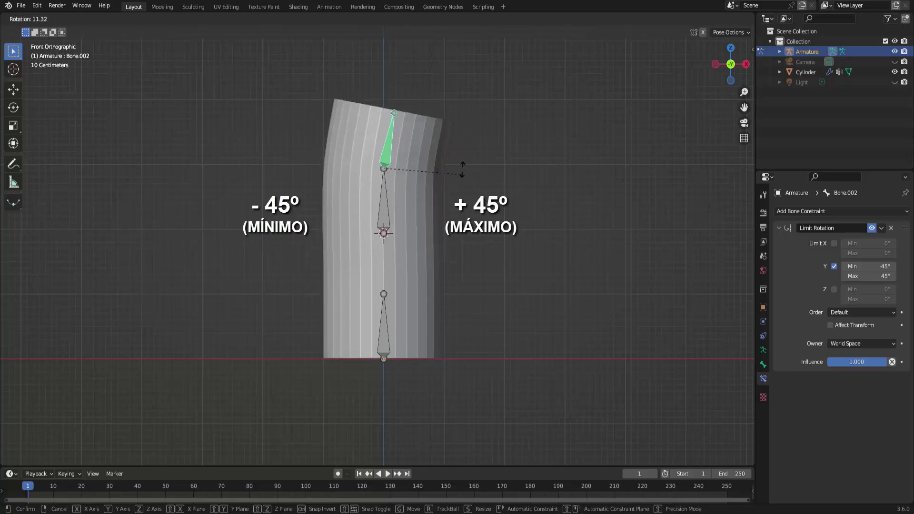
{"action": "right_click", "coordinate": [503, 184]}
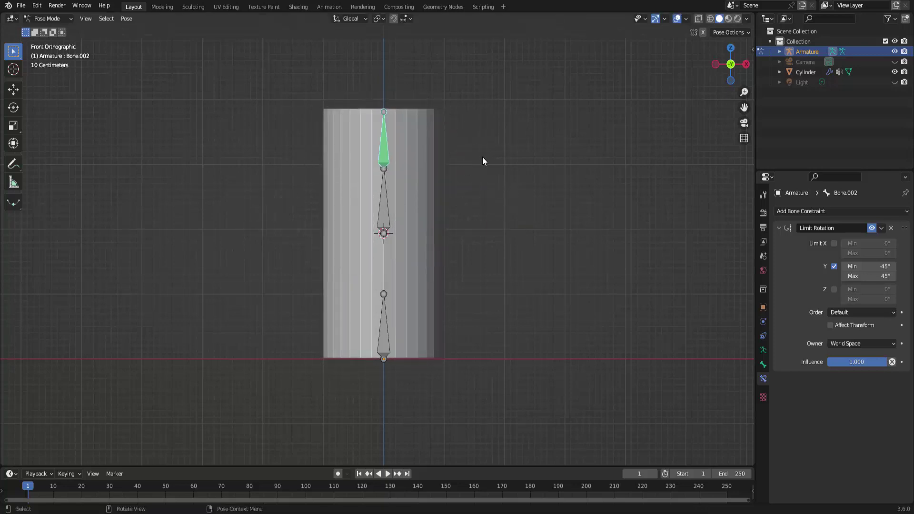
Change the Limit Rotation constraint's Y range to a minimum of -60° and a maximum of 60°
{"action": "left_click", "coordinate": [867, 266]}
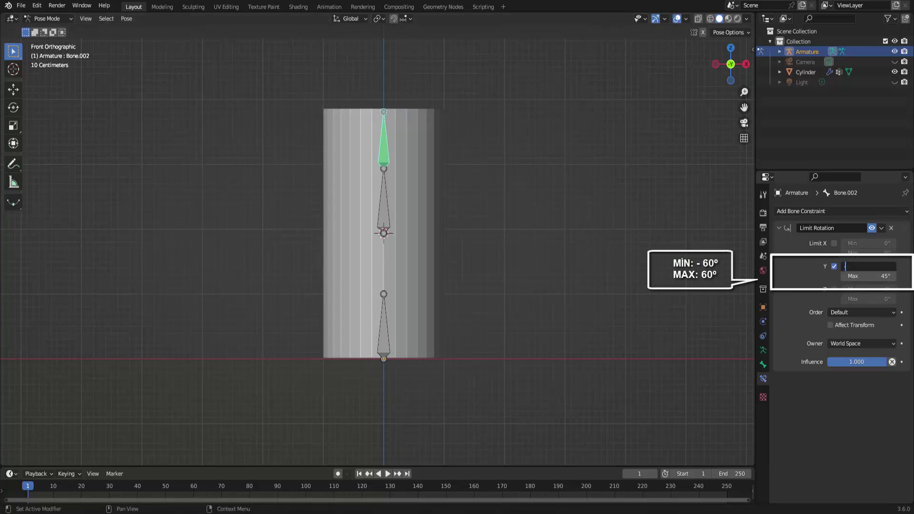
{"action": "type", "text": "-60"}
{"action": "key", "text": "Return"}
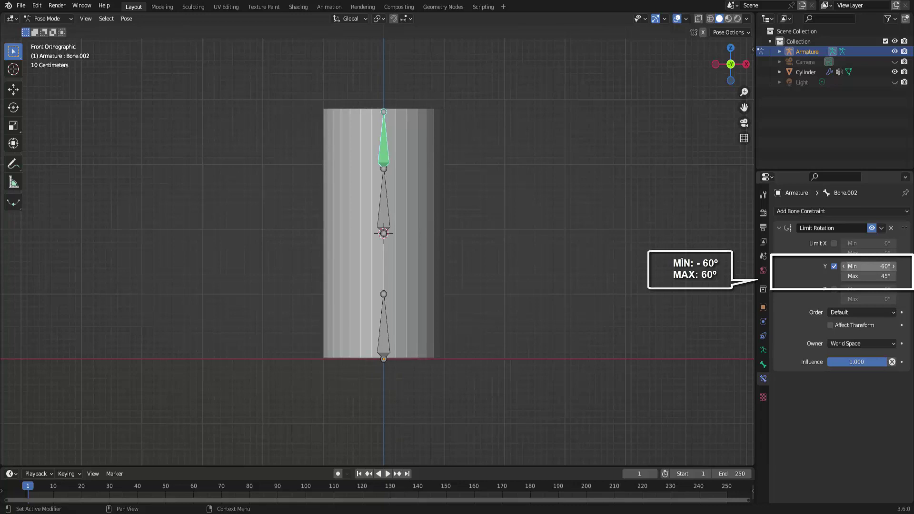
{"action": "left_click", "coordinate": [869, 276]}
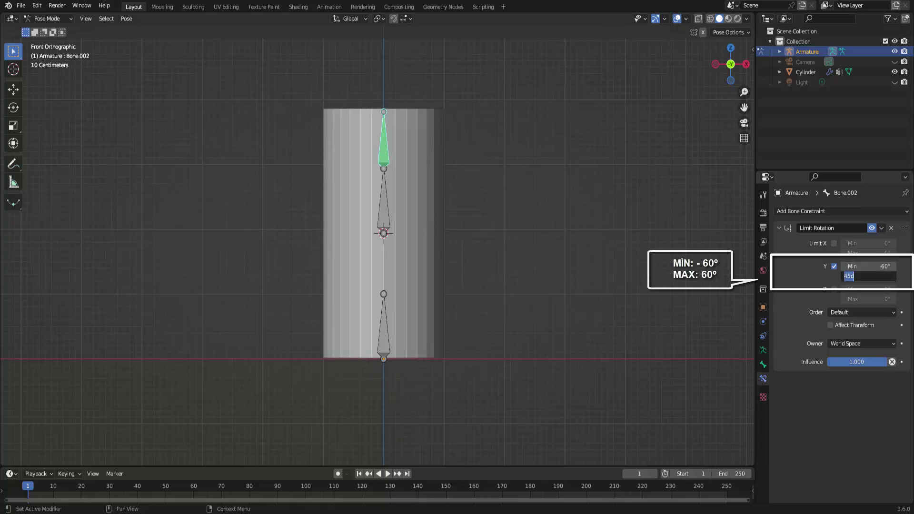
{"action": "type", "text": "60"}
{"action": "key", "text": "Return"}
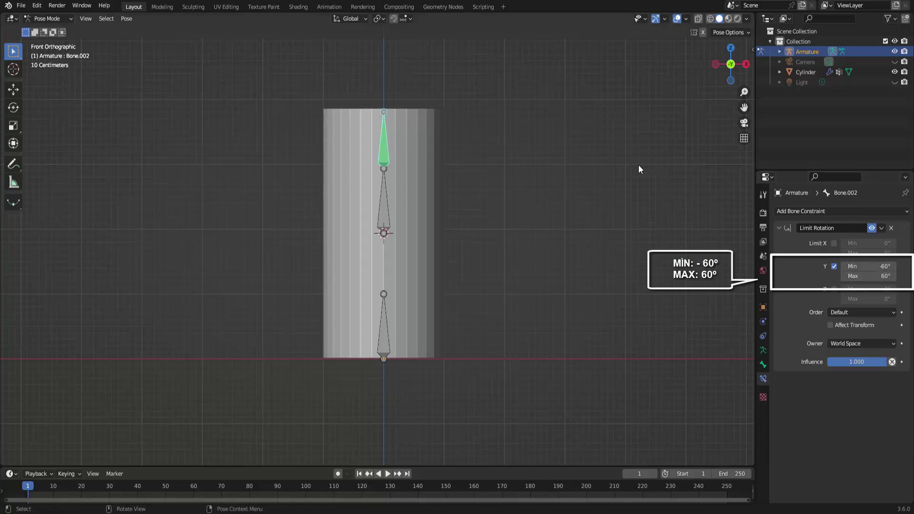
Test the top bone's rotation around Y against the ±60° limits, cancelling the rotation
{"action": "key", "text": "r"}
{"action": "key", "text": "y"}
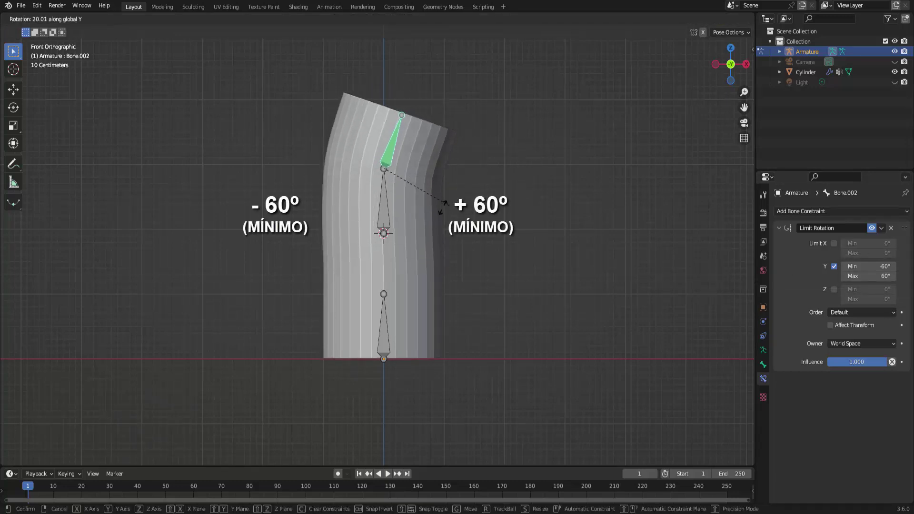
{"action": "right_click", "coordinate": [333, 99]}
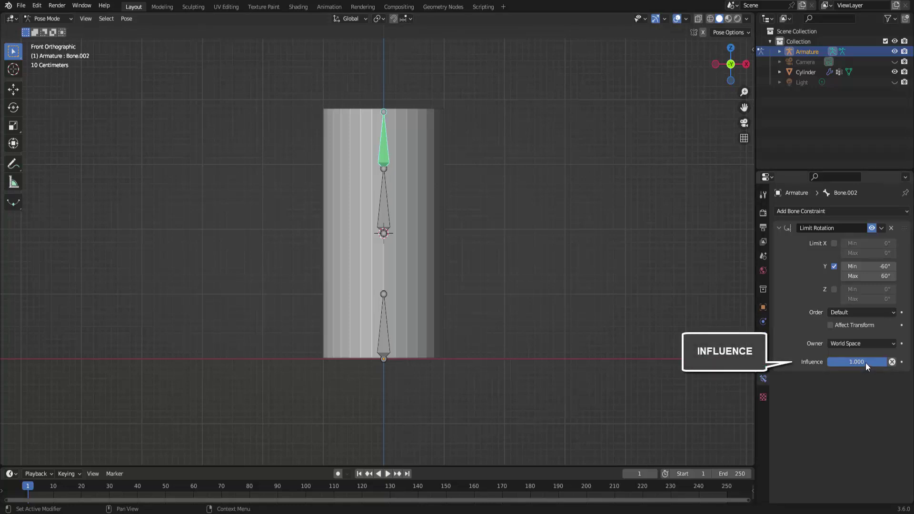
Test the top bone's rotation with the constraint's Influence at 0.000 and again with it restored to 1.000, cancelling the rotations
{"action": "left_click_drag", "start_coordinate": [866, 362], "coordinate": [835, 362]}
{"action": "left_click_drag", "start_coordinate": [827, 361], "coordinate": [827, 361]}
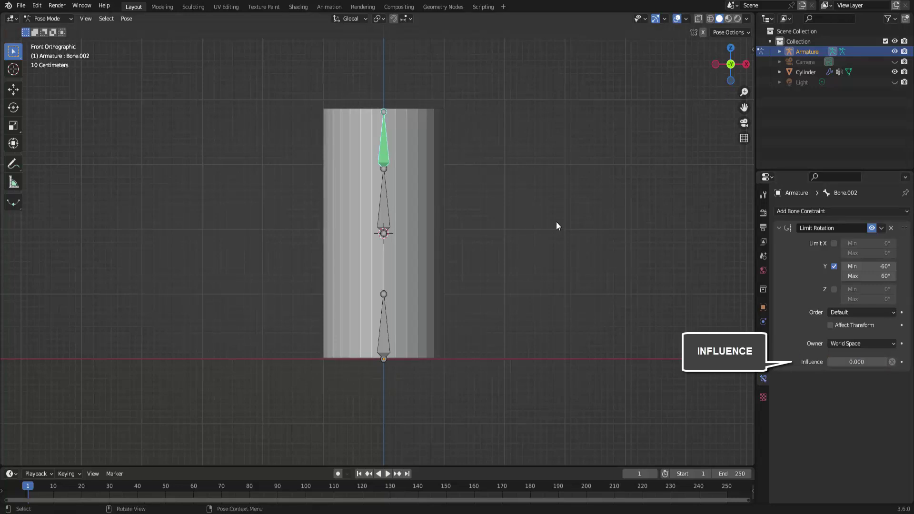
{"action": "key", "text": "r"}
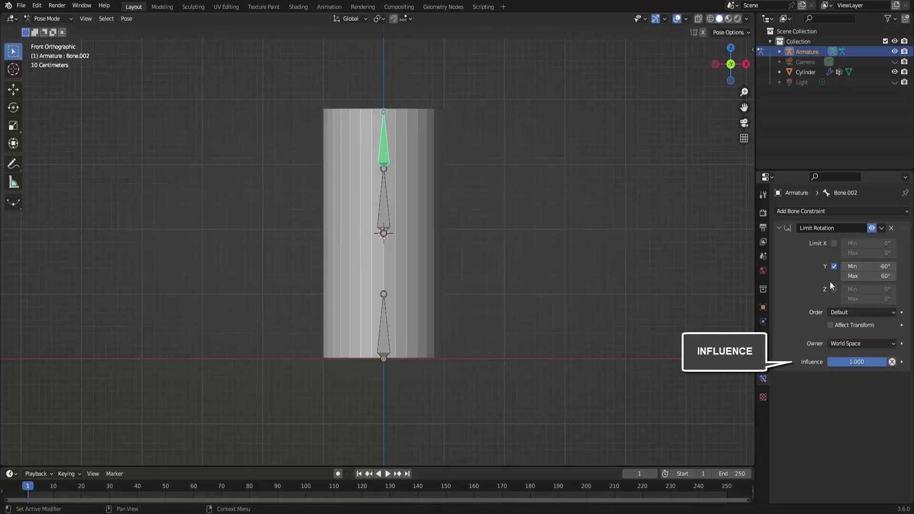
{"action": "key", "text": "r"}
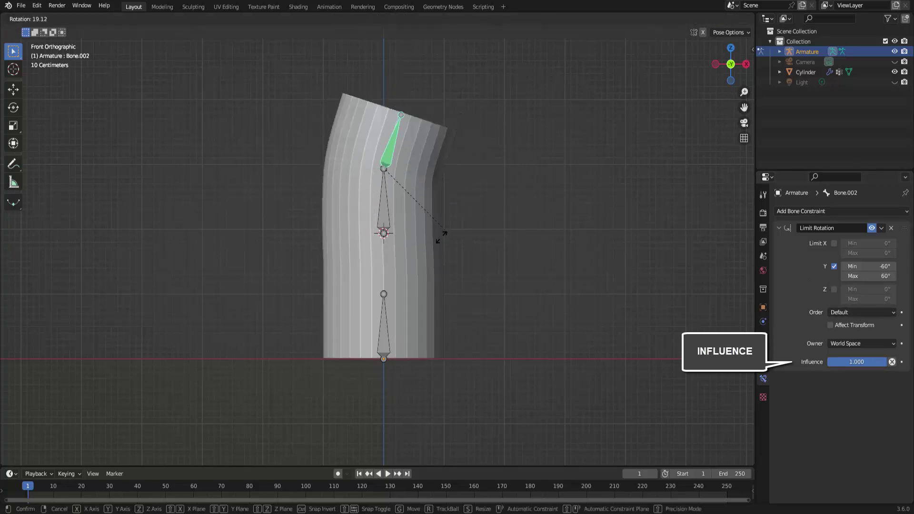
{"action": "key", "text": "Escape"}
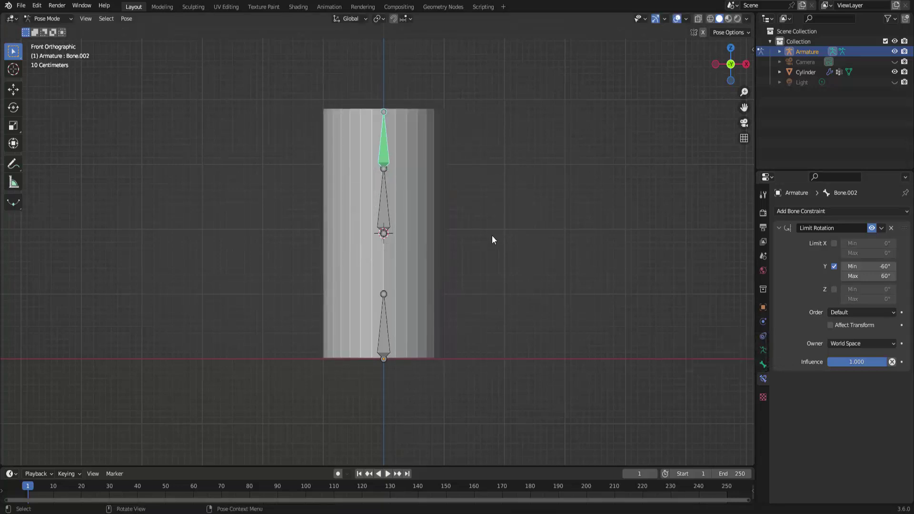
Remove the Limit Rotation constraint from the top bone and select the bottom bone
{"action": "left_click", "coordinate": [892, 227]}
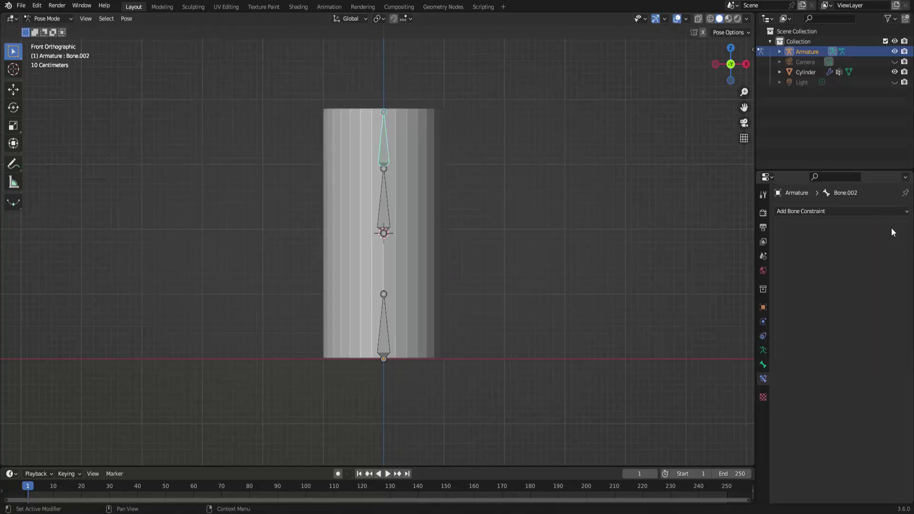
{"action": "left_click", "coordinate": [385, 328]}
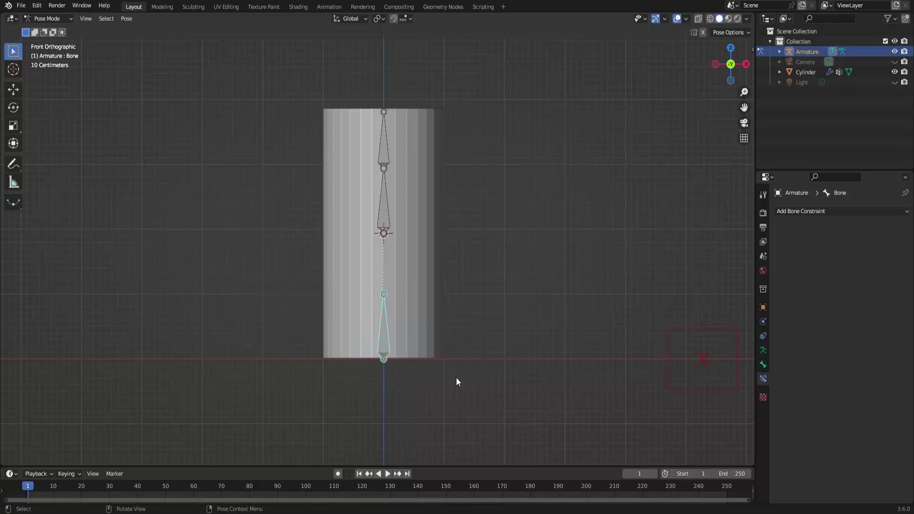
Test the bottom bone's unconstrained movement along the X axis, cancelling the move
{"action": "key", "text": "g"}
{"action": "key", "text": "x"}
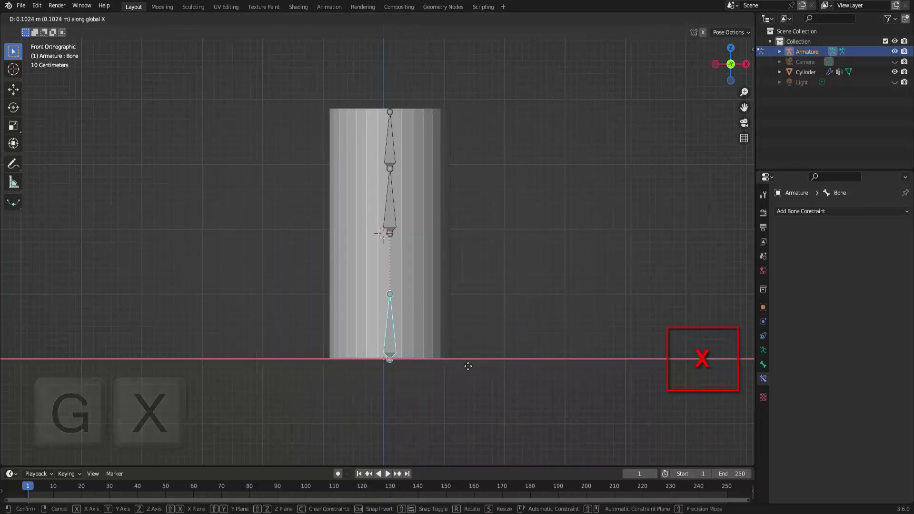
{"action": "key", "text": "Escape"}
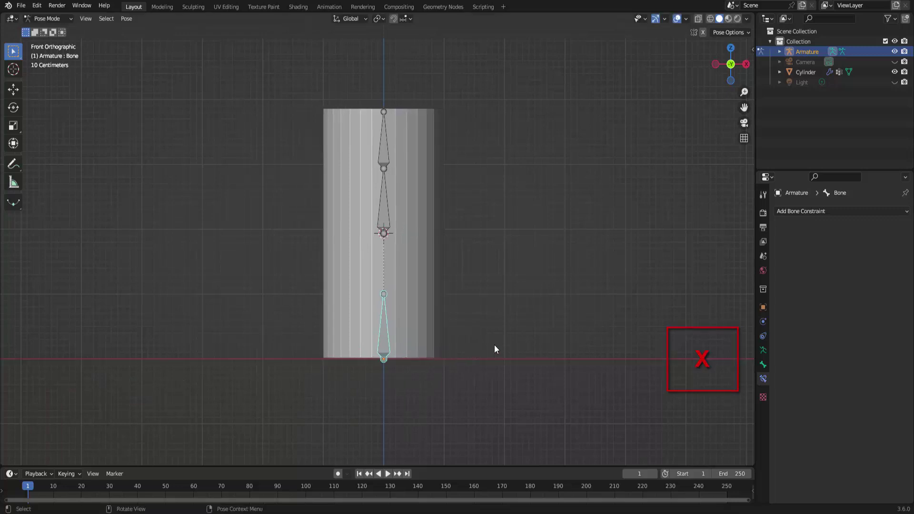
Add a Limit Location constraint to the bottom bone with Minimum X enabled at 0 m and Maximum X at 5 m
{"action": "left_click", "coordinate": [830, 211]}
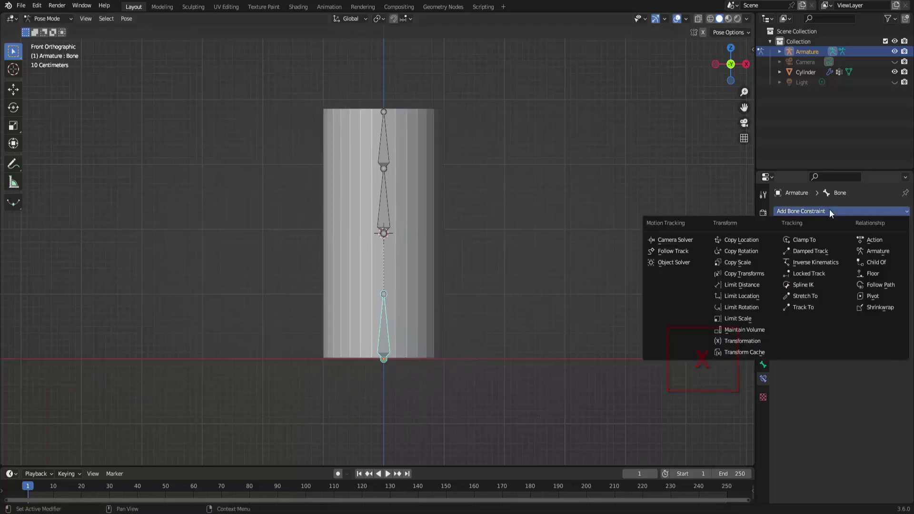
{"action": "left_click", "coordinate": [755, 298]}
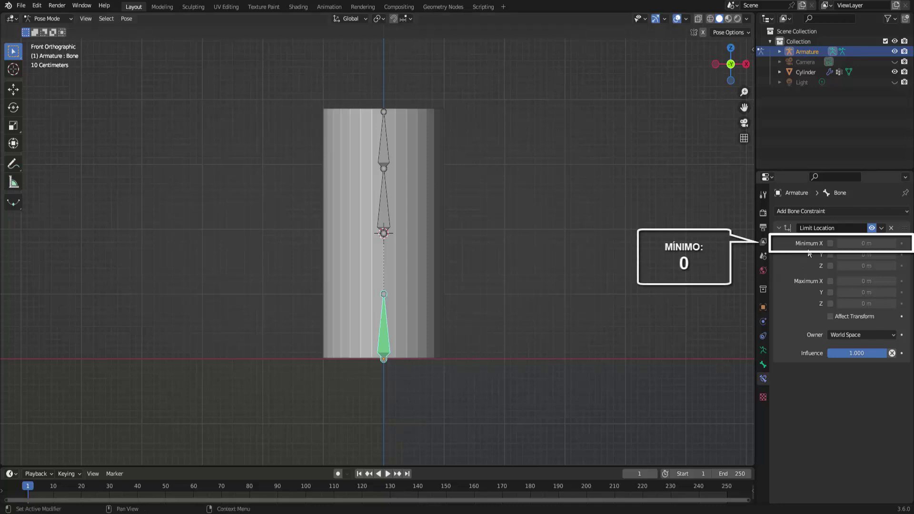
{"action": "left_click", "coordinate": [830, 244]}
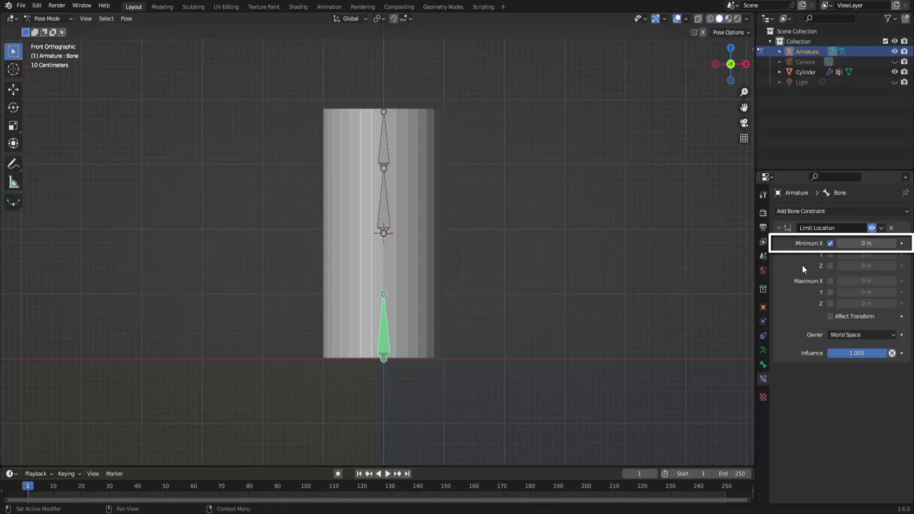
{"action": "left_click", "coordinate": [830, 281]}
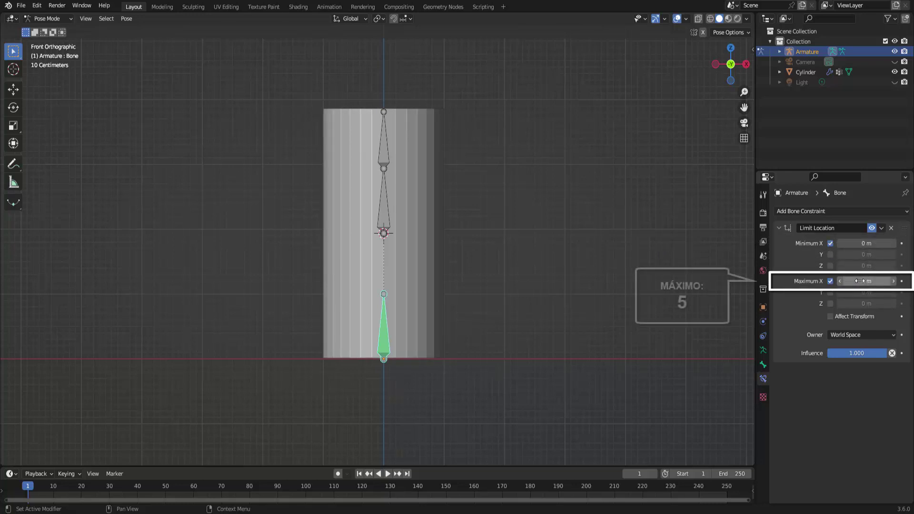
{"action": "double_click", "coordinate": [846, 281]}
{"action": "type", "text": "5"}
{"action": "key", "text": "Return"}
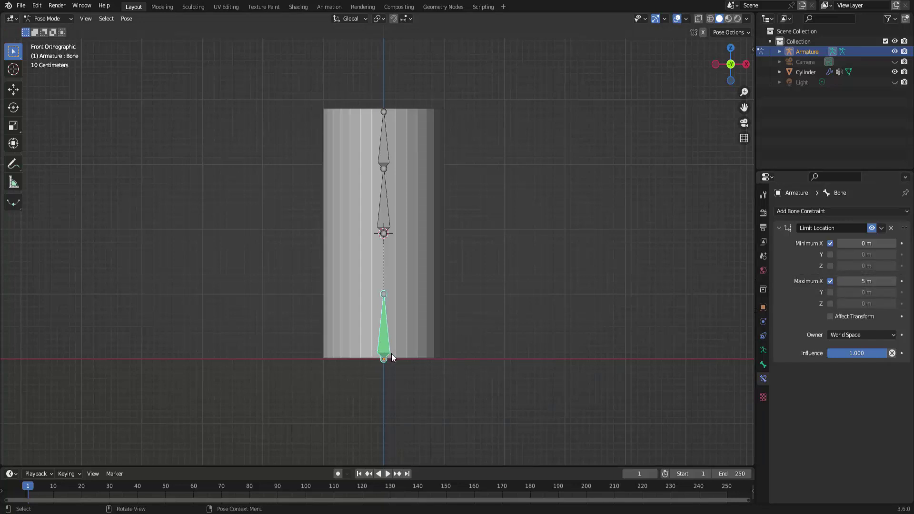
Test the bottom bone's movement along X against the 0 m and 5 m limits, returning it to its starting position
{"action": "key", "text": "g"}
{"action": "key", "text": "x"}
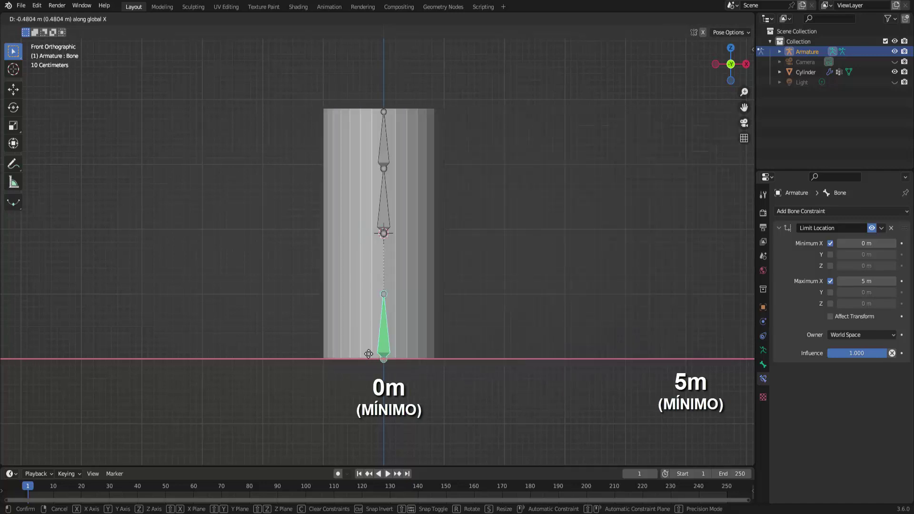
{"action": "left_click", "coordinate": [427, 365]}
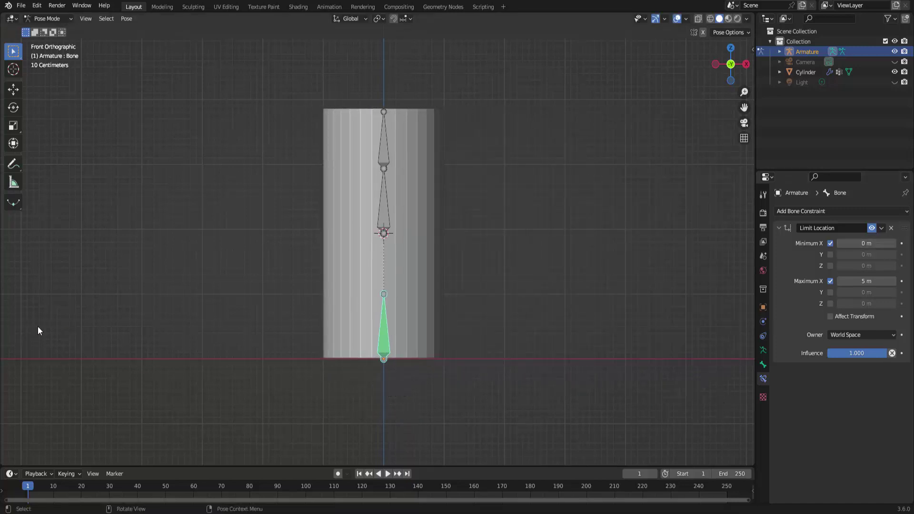
Set the Limit Location constraint's Minimum X to -5 m
{"action": "double_click", "coordinate": [867, 243]}
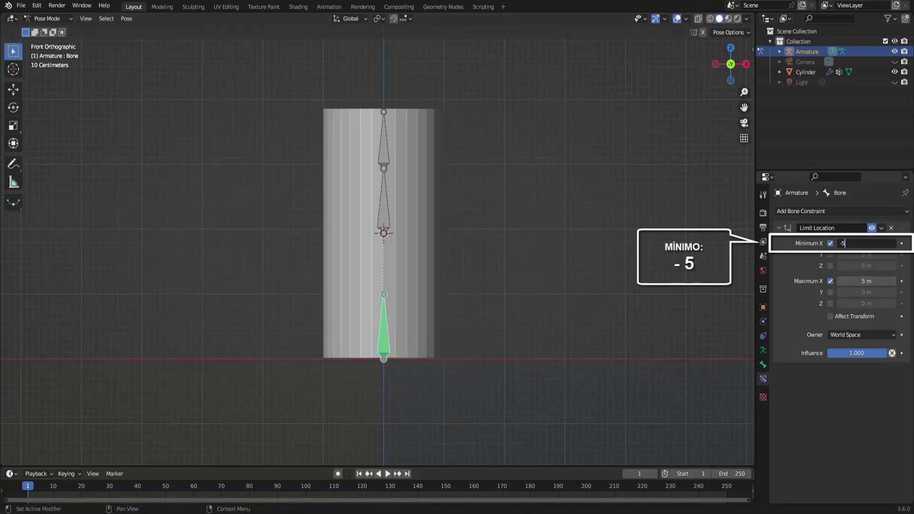
{"action": "type", "text": "-5"}
{"action": "key", "text": "Return"}
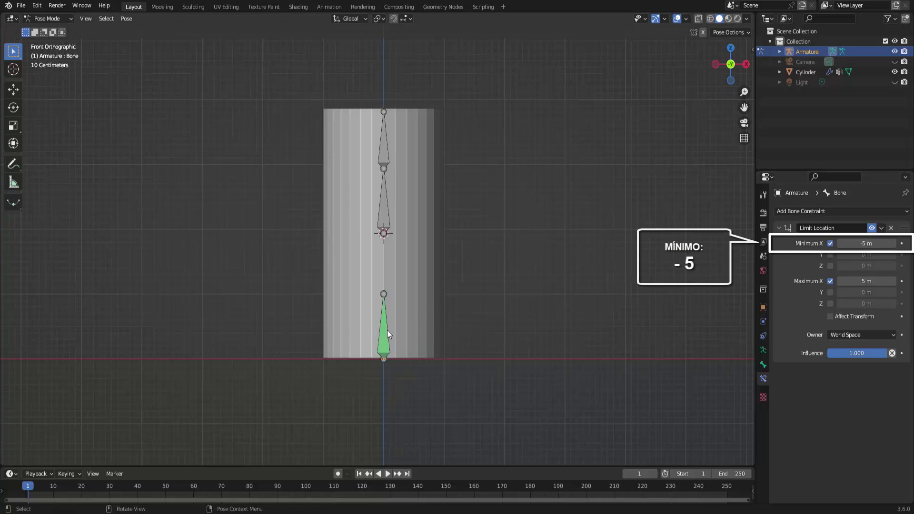
Move the bottom bone along X to test the -5 m and 5 m limits, leaving it near the origin
{"action": "key", "text": "g"}
{"action": "key", "text": "x"}
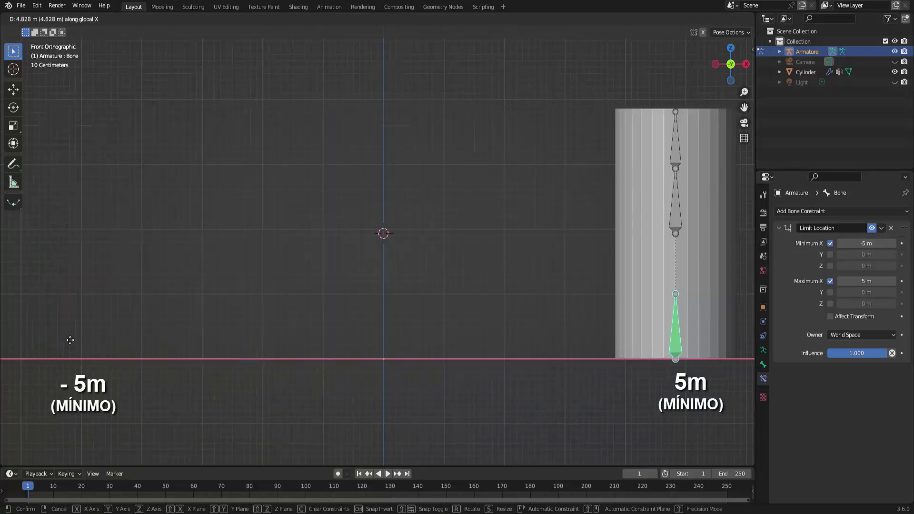
{"action": "left_click", "coordinate": [507, 268]}
Add a Limit Rotation constraint to the top bone with Y limited between -45° and 45°
{"action": "scroll", "coordinate": [606, 265], "scroll_direction": "down", "scroll_amount": 2}
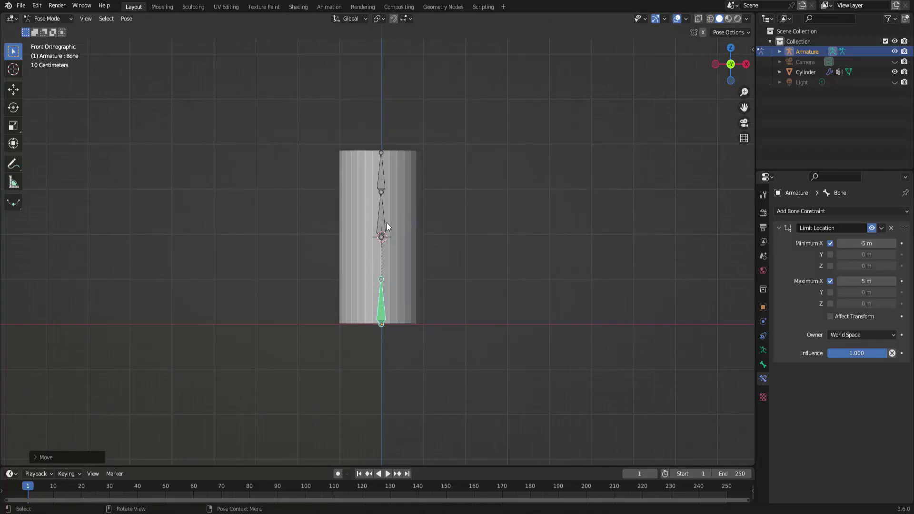
{"action": "left_click", "coordinate": [383, 190]}
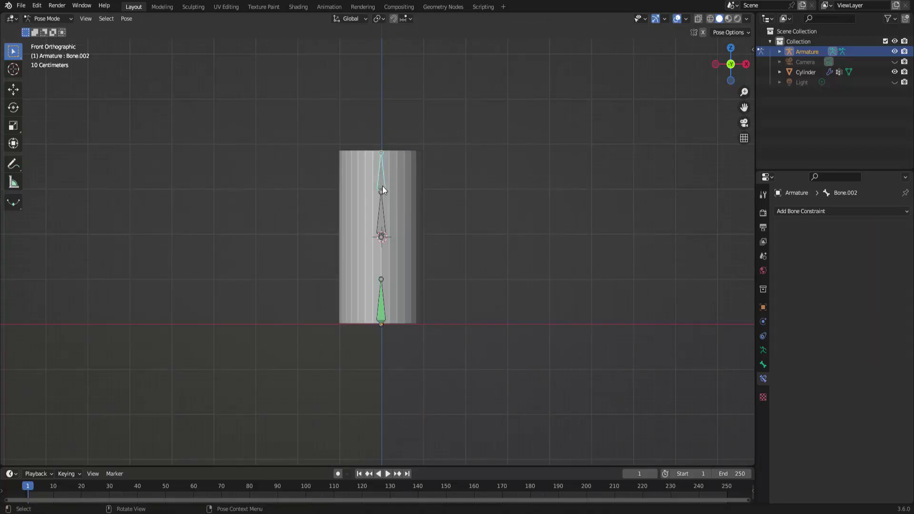
{"action": "left_click", "coordinate": [792, 213]}
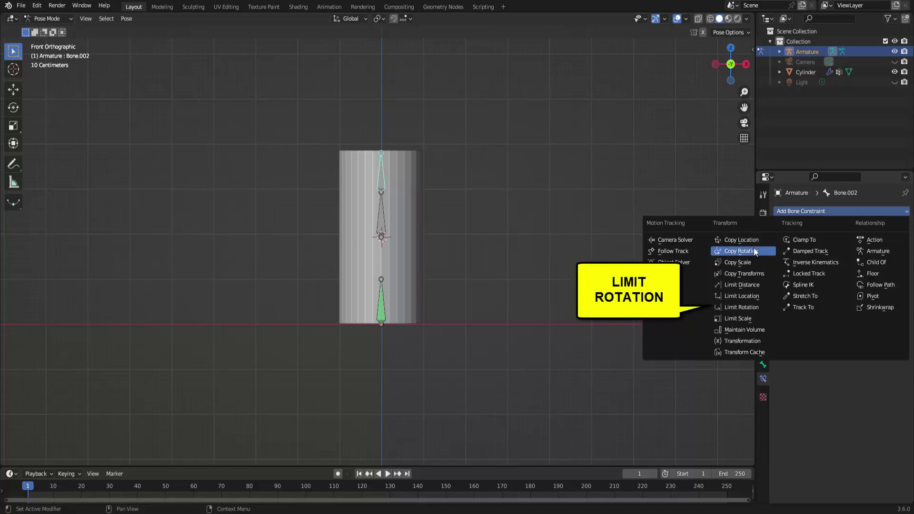
{"action": "left_click", "coordinate": [741, 307]}
{"action": "left_click", "coordinate": [834, 266]}
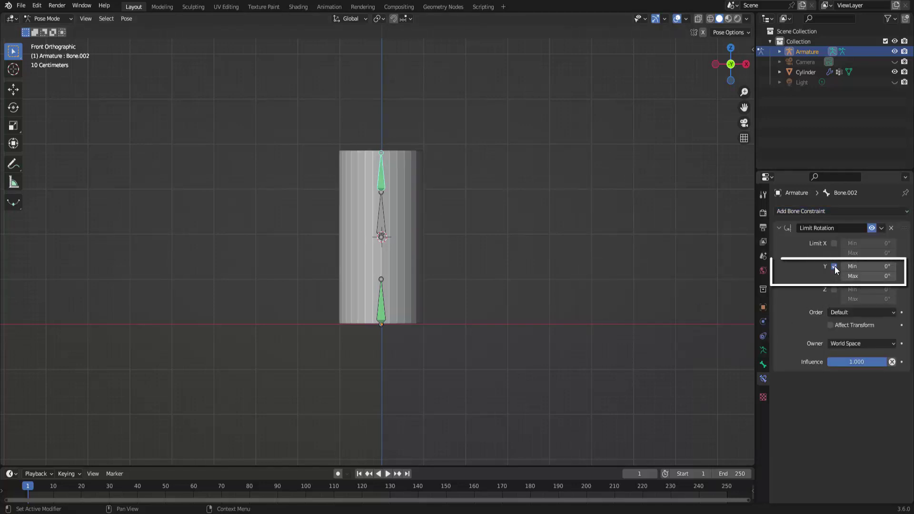
{"action": "left_click", "coordinate": [857, 266]}
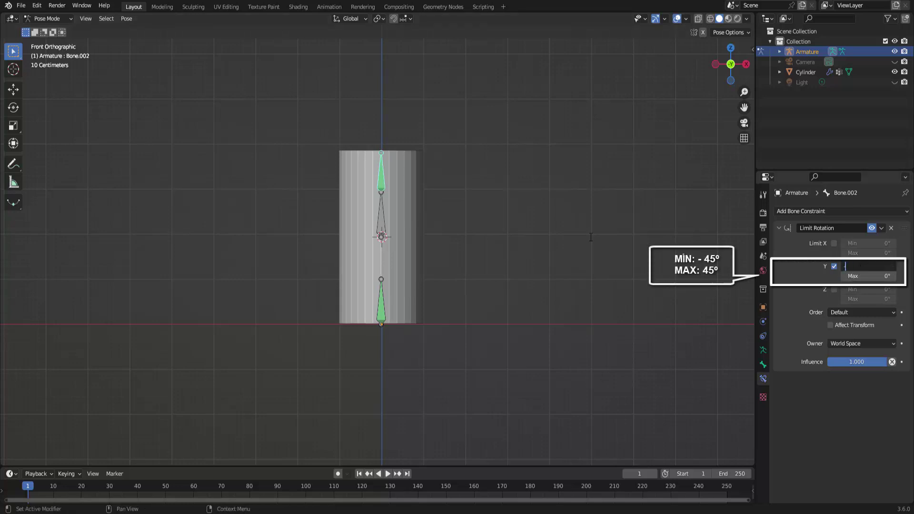
{"action": "type", "text": "-45"}
{"action": "key", "text": "Return"}
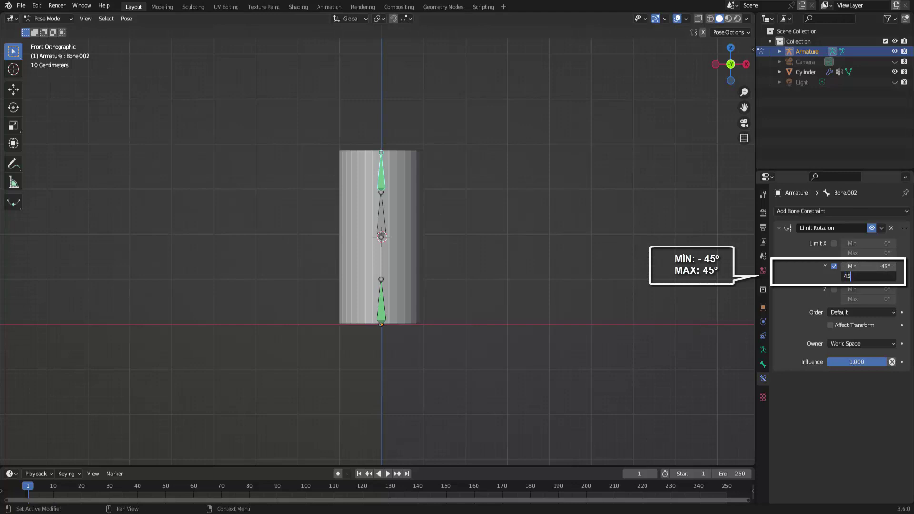
{"action": "type", "text": "45"}
{"action": "key", "text": "Return"}
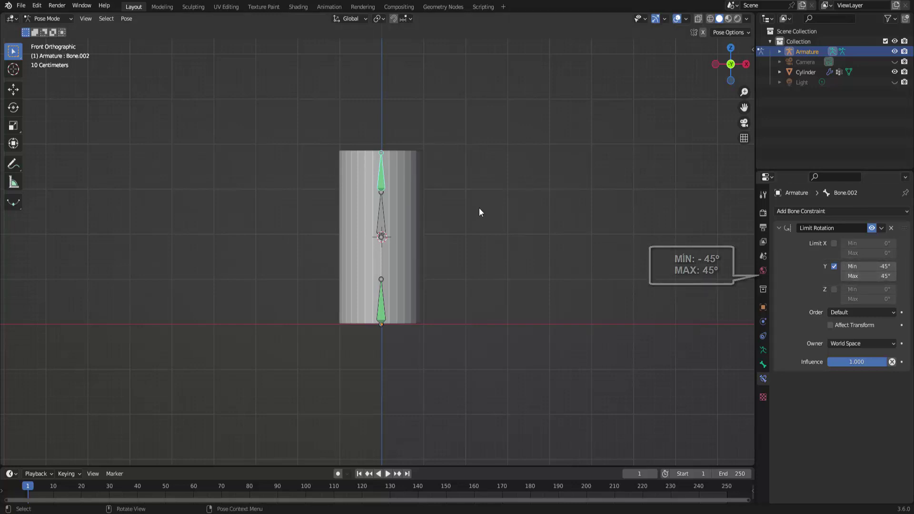
Rotate the top bone around Y to test the ±45° limits, leaving it turned by about 1°
{"action": "key", "text": "r"}
{"action": "key", "text": "y"}
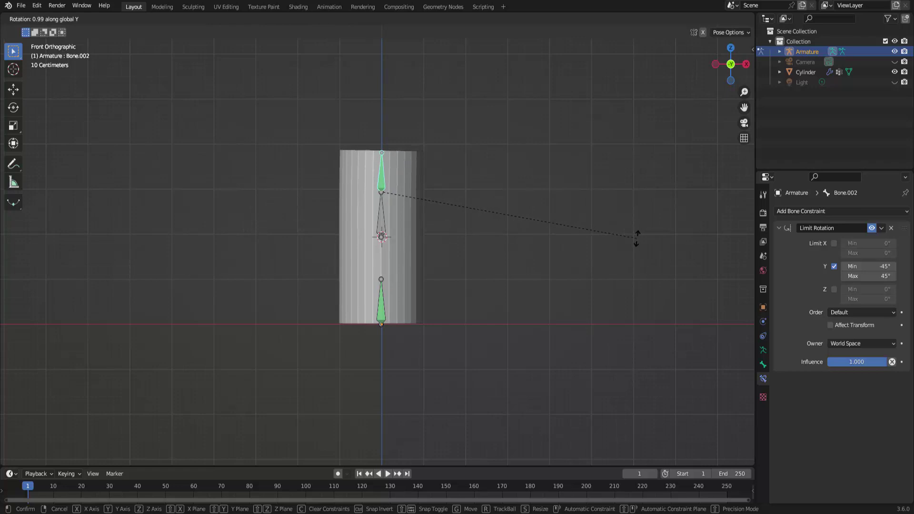
{"action": "left_click", "coordinate": [636, 238]}
Enlarge the timeline area and insert a Rotation keyframe for the top bone at frame 1
{"action": "left_click_drag", "start_coordinate": [543, 467], "coordinate": [544, 388]}
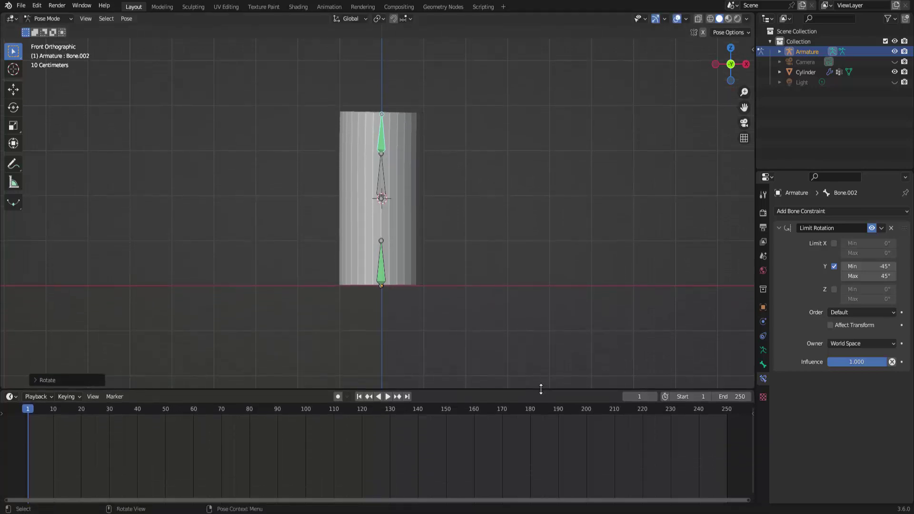
{"action": "left_click", "coordinate": [377, 145]}
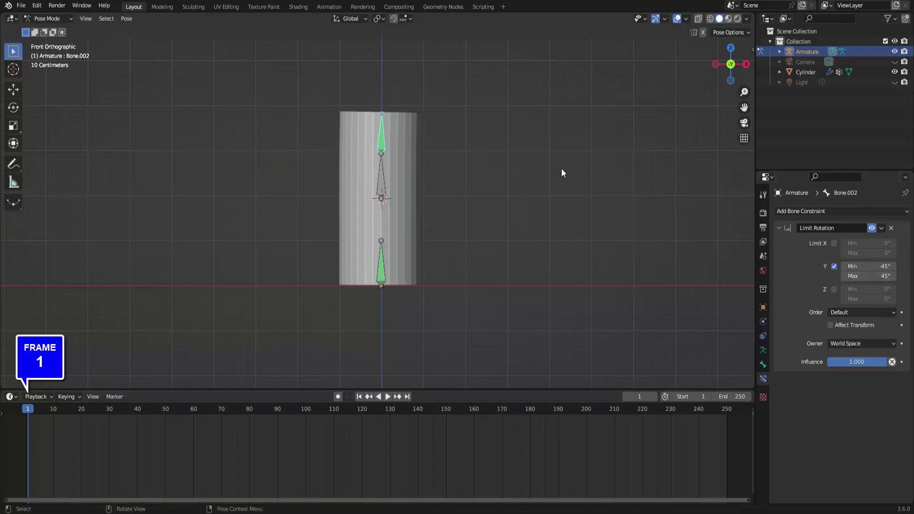
{"action": "key", "text": "i"}
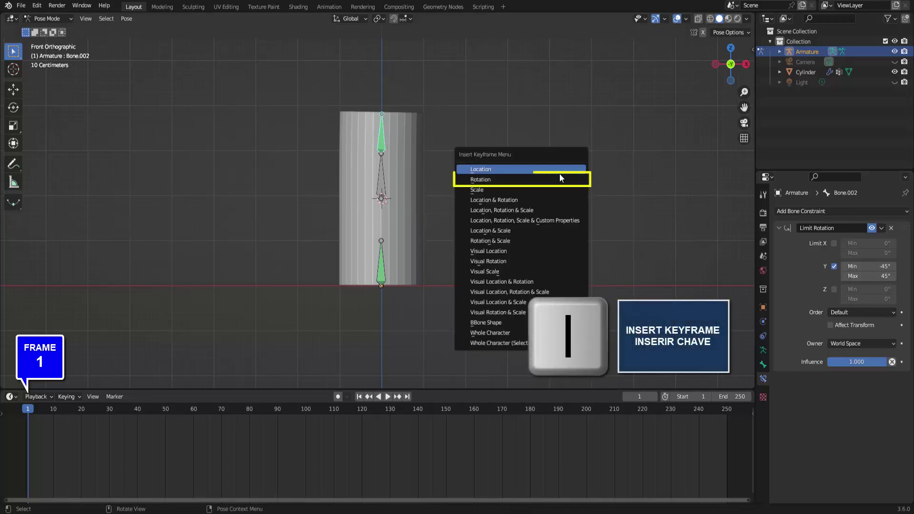
{"action": "left_click", "coordinate": [558, 179]}
At frame 50, rotate the top bone about 61° around Y and insert a Rotation keyframe
{"action": "left_click", "coordinate": [166, 411]}
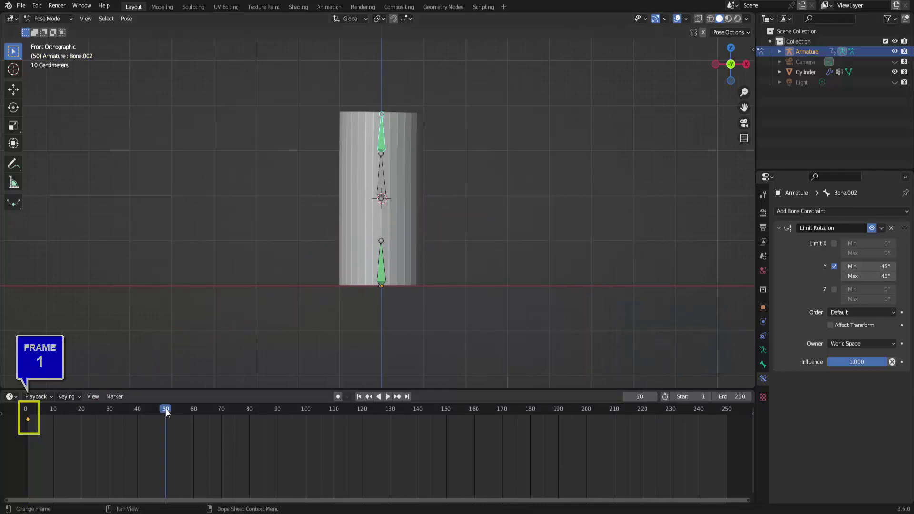
{"action": "key", "text": "r"}
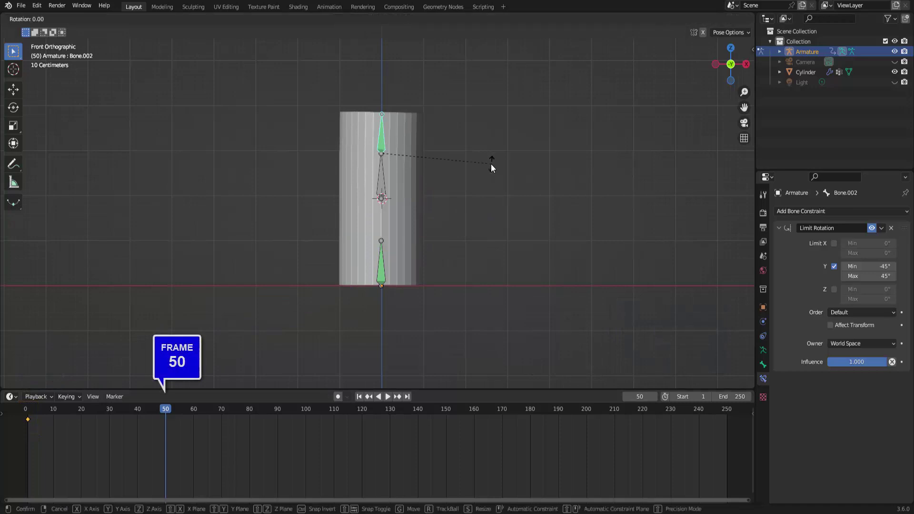
{"action": "key", "text": "y"}
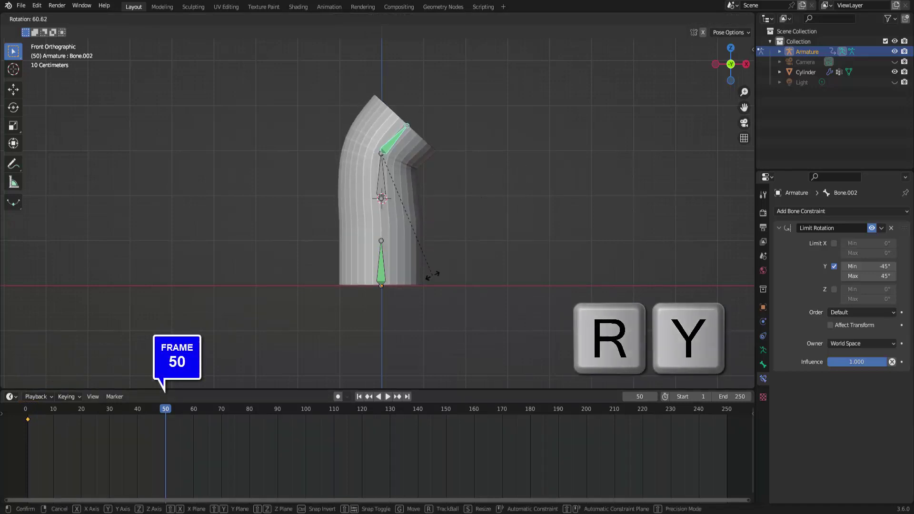
{"action": "left_click", "coordinate": [428, 277]}
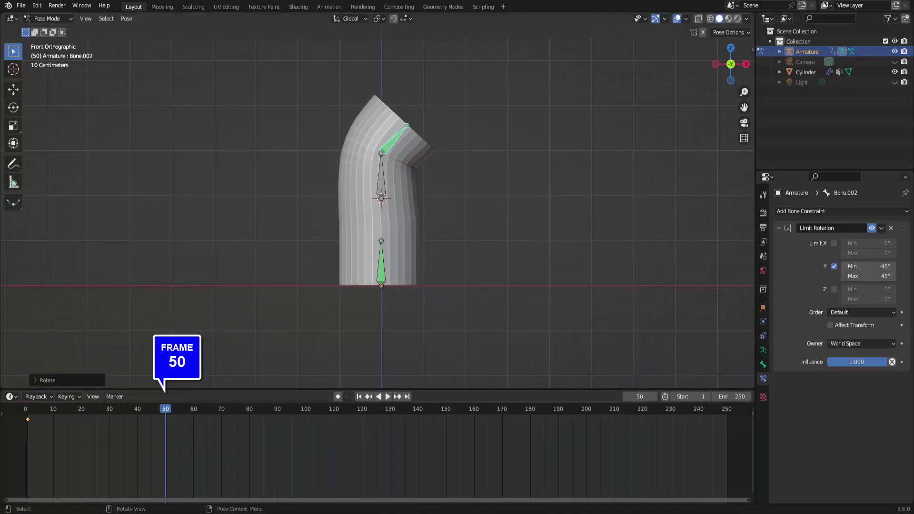
{"action": "key", "text": "i"}
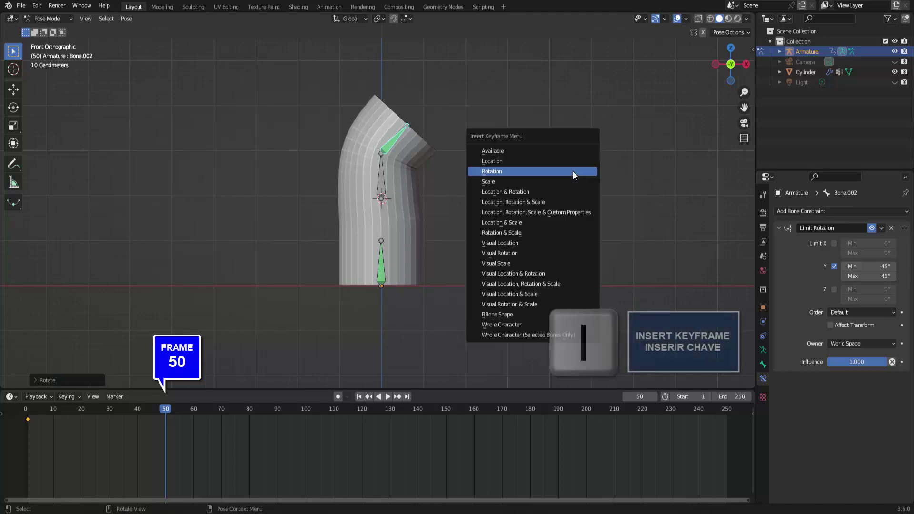
{"action": "left_click", "coordinate": [573, 170]}
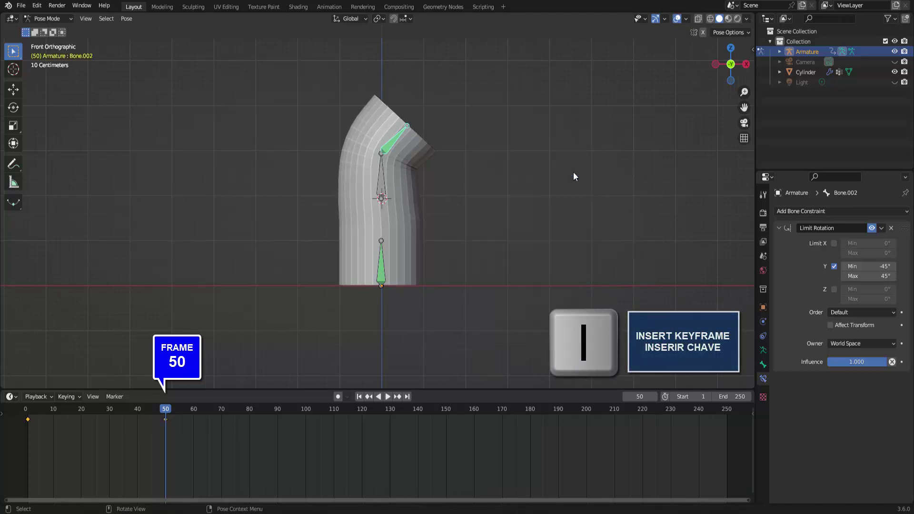
At frame 99, rotate the top bone around Y back to upright and insert a Rotation keyframe
{"action": "left_click", "coordinate": [304, 411]}
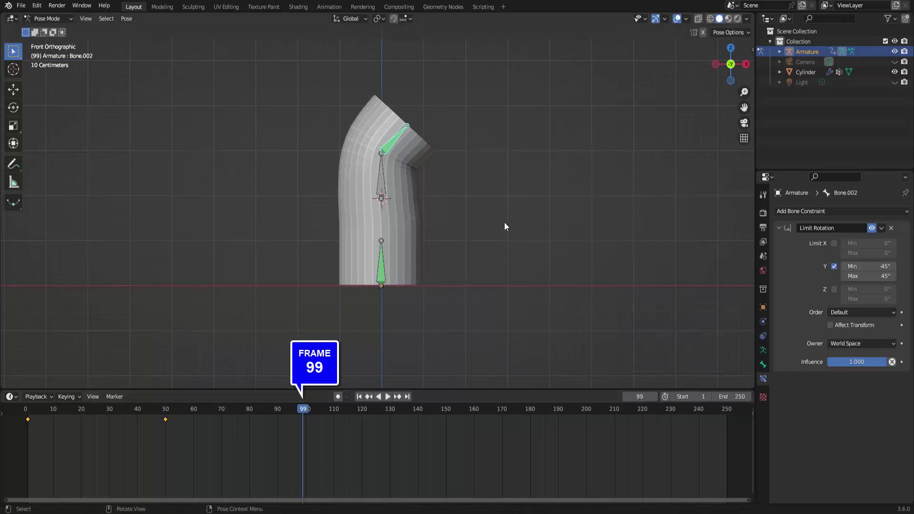
{"action": "key", "text": "r"}
{"action": "key", "text": "y"}
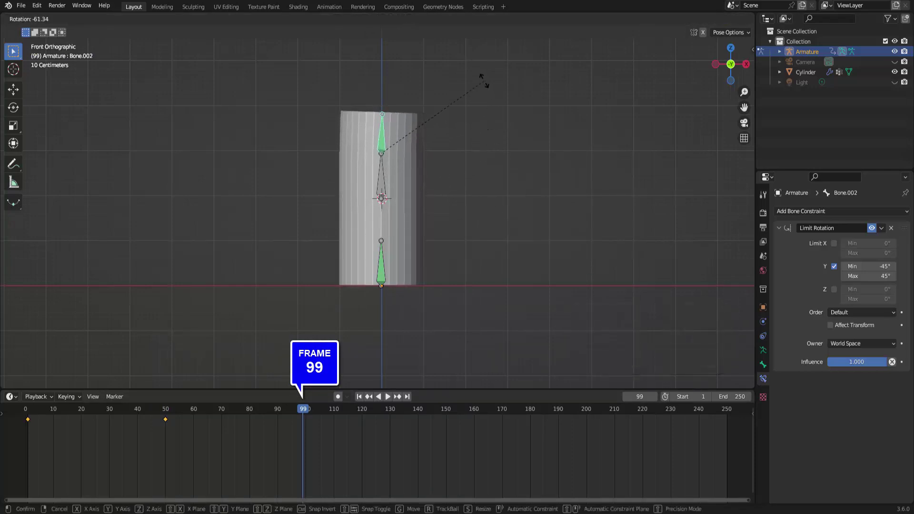
{"action": "left_click", "coordinate": [547, 171]}
{"action": "key", "text": "i"}
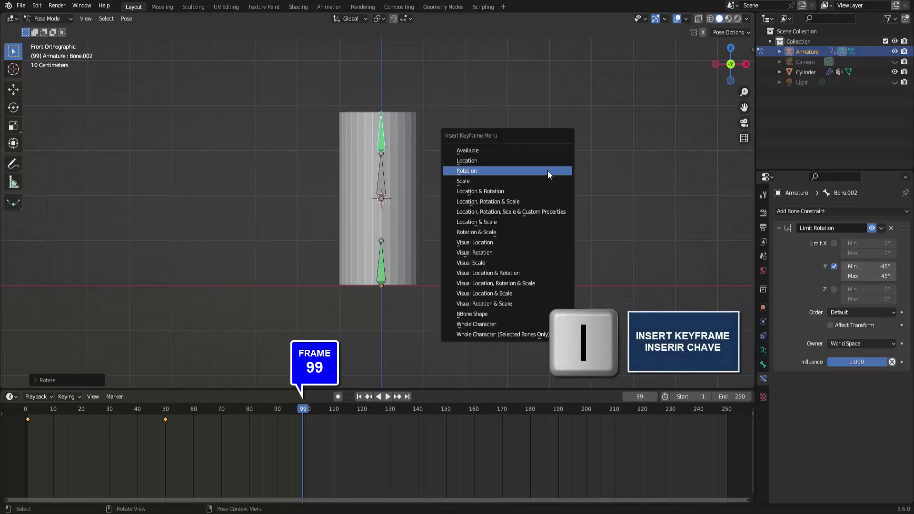
{"action": "left_click", "coordinate": [548, 170]}
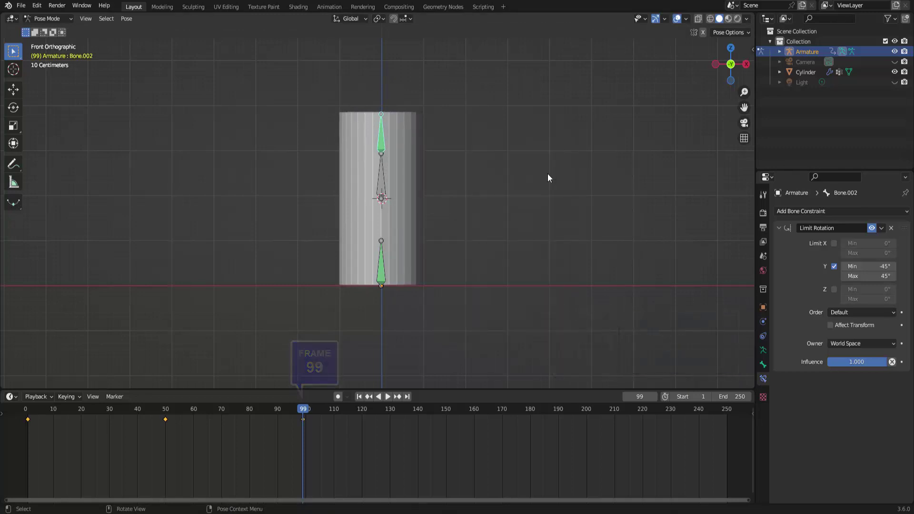
Return to the first frame and play the top bone's bending animation
{"action": "left_click", "coordinate": [359, 397]}
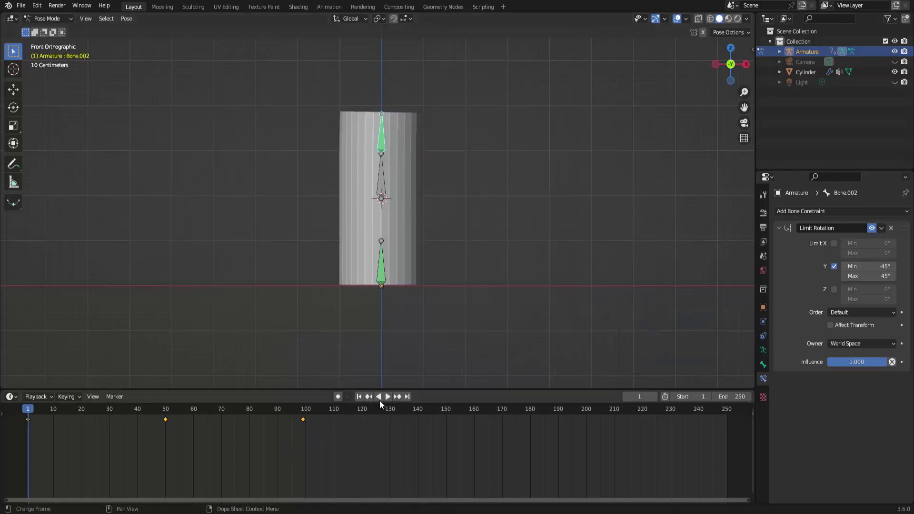
{"action": "left_click", "coordinate": [390, 398]}
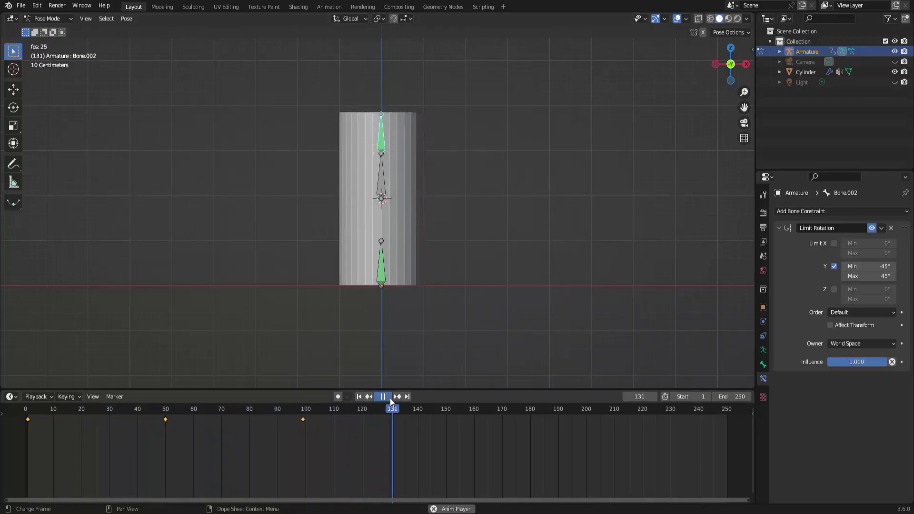
At frame 149, rotate the top bone around Y toward negative X up to its rotation limit and insert a Rotation keyframe
{"action": "left_click", "coordinate": [389, 400]}
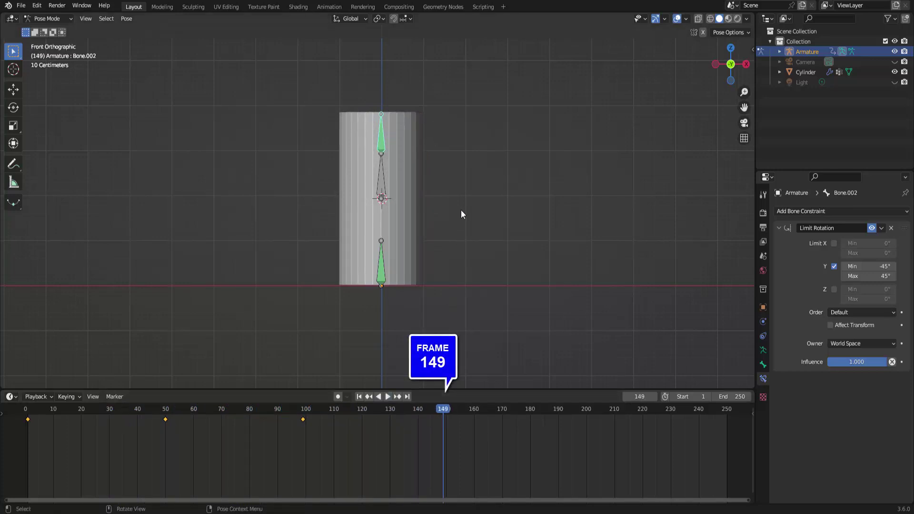
{"action": "key", "text": "r"}
{"action": "key", "text": "y"}
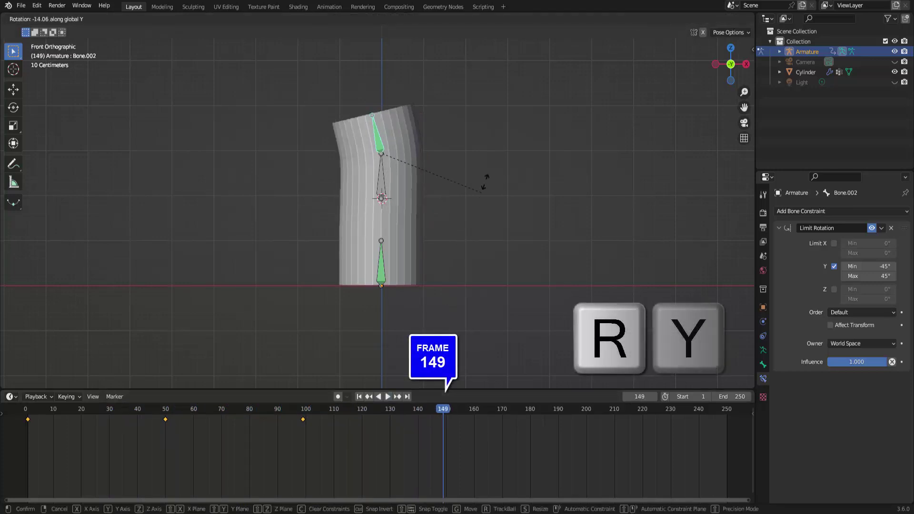
{"action": "left_click", "coordinate": [456, 122]}
{"action": "key", "text": "i"}
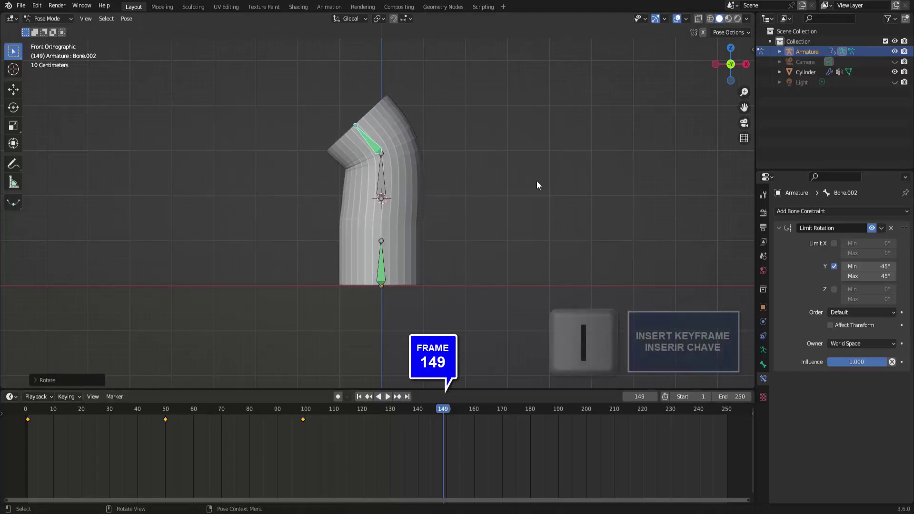
{"action": "left_click", "coordinate": [582, 161]}
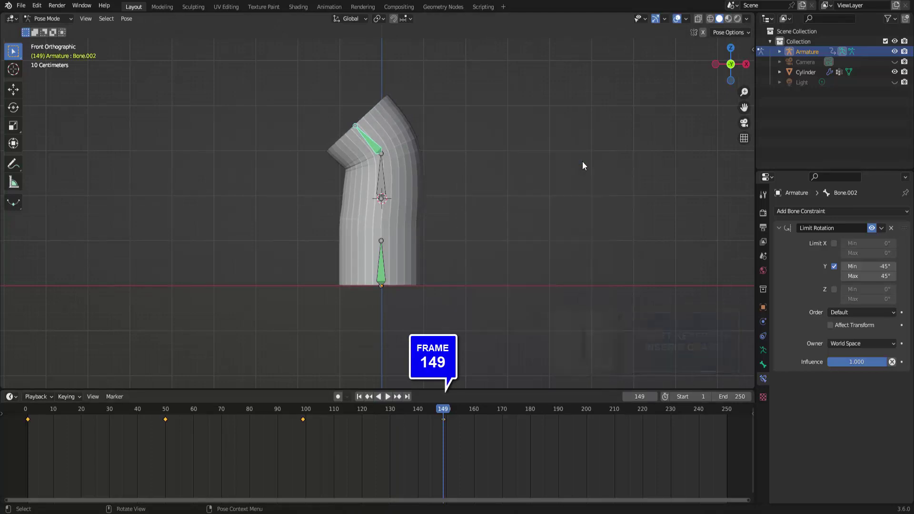
Play the top bone's rotation animation from the first frame through the keyframe at frame 149, and stop it
{"action": "left_click", "coordinate": [359, 400]}
{"action": "left_click", "coordinate": [390, 398]}
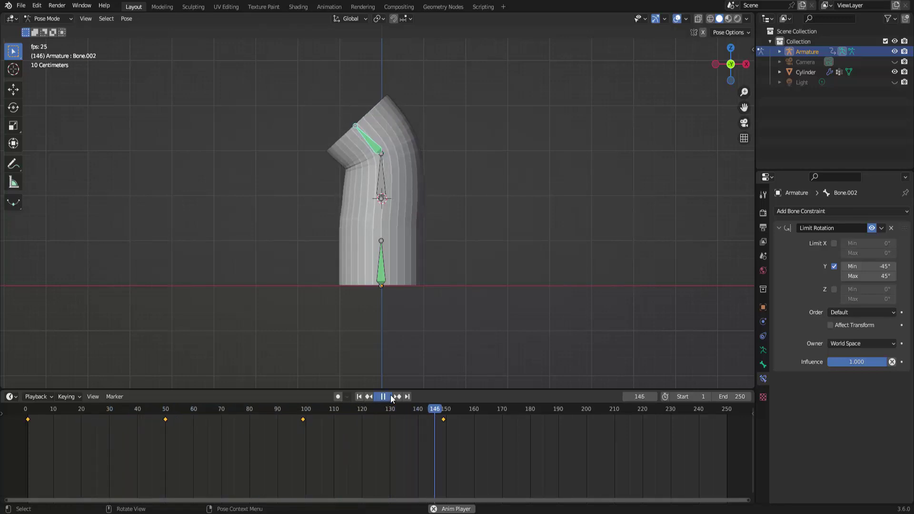
{"action": "key", "text": "space"}
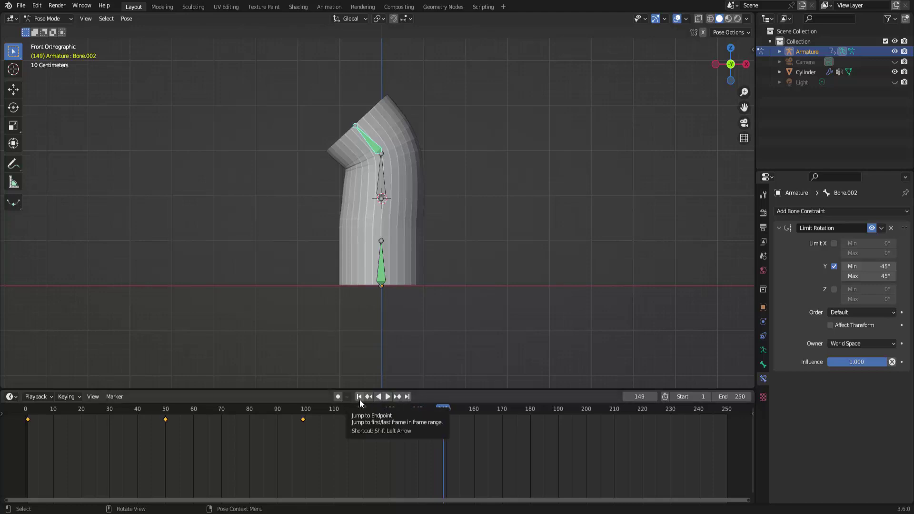
At frame 70, select the bottom bone and insert a Location keyframe
{"action": "left_click", "coordinate": [221, 412]}
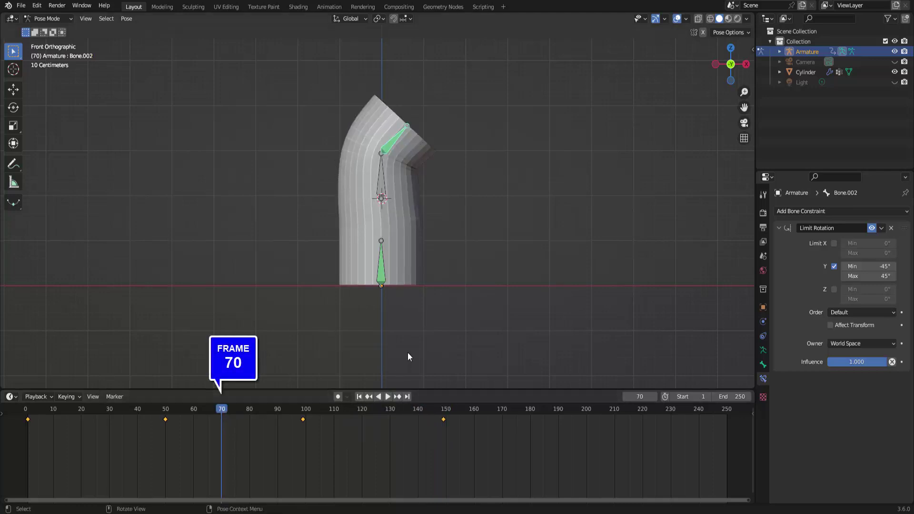
{"action": "left_click", "coordinate": [380, 276]}
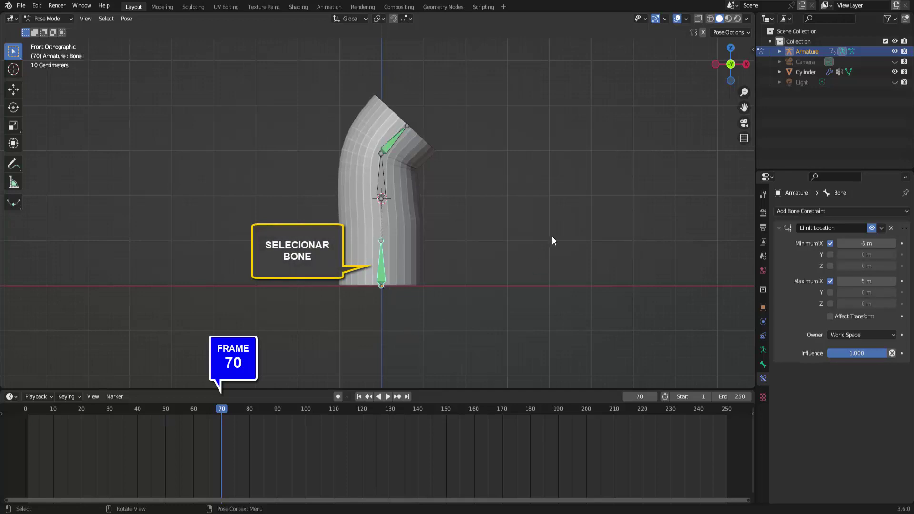
{"action": "key", "text": "i"}
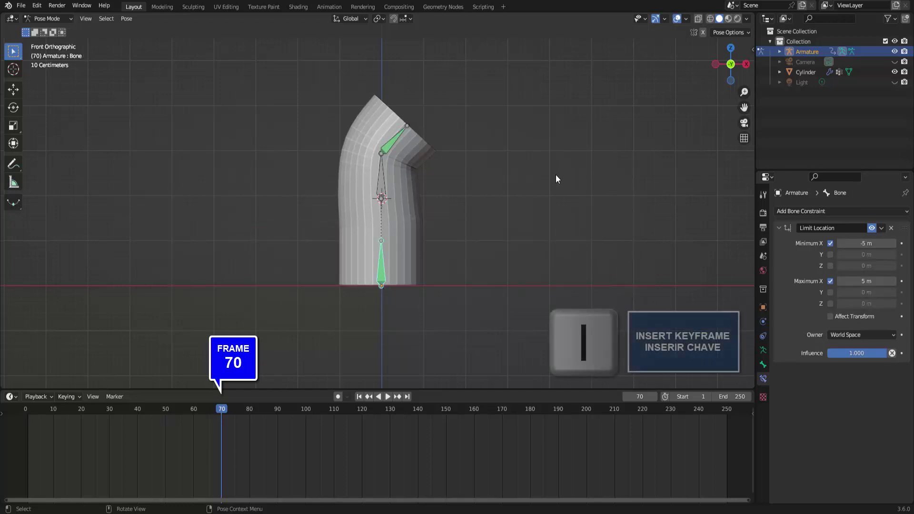
{"action": "key", "text": "i"}
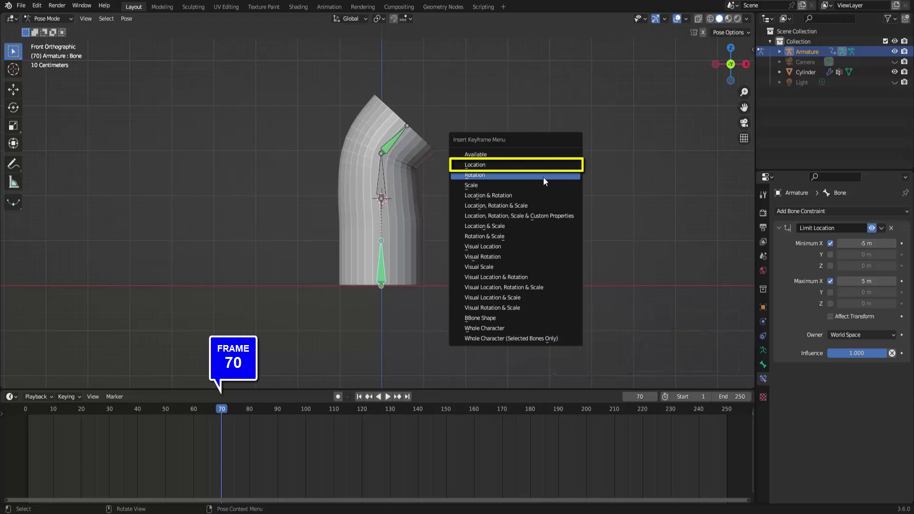
{"action": "left_click", "coordinate": [501, 165]}
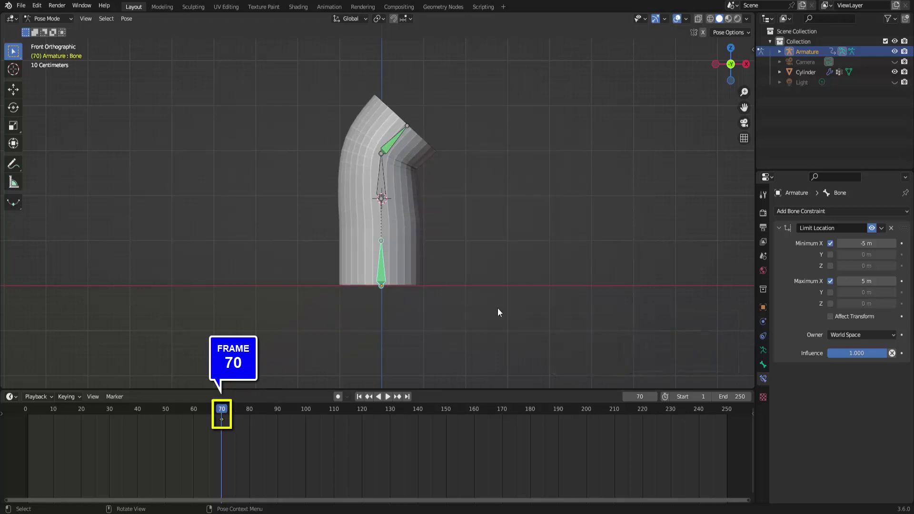
At frame 160, move the bottom bone along positive X to its 5 m limit and insert a Location keyframe
{"action": "left_click", "coordinate": [473, 411]}
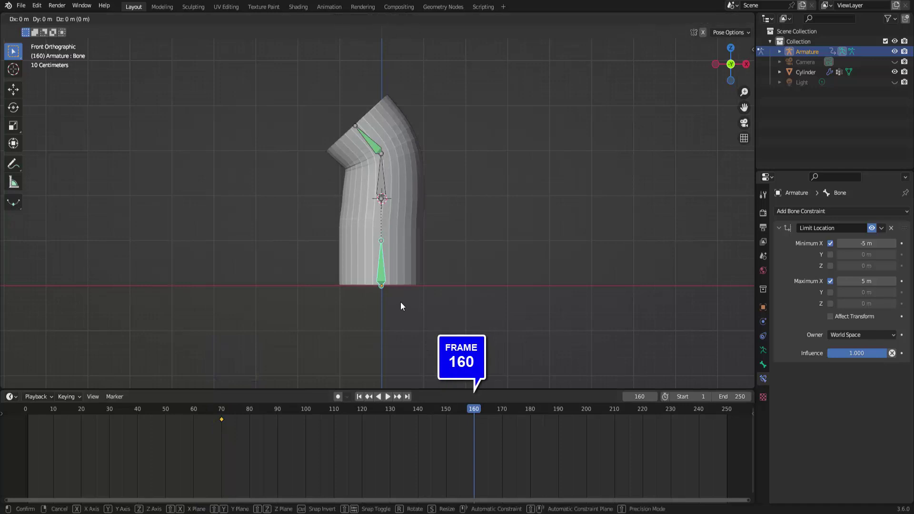
{"action": "key", "text": "g"}
{"action": "key", "text": "x"}
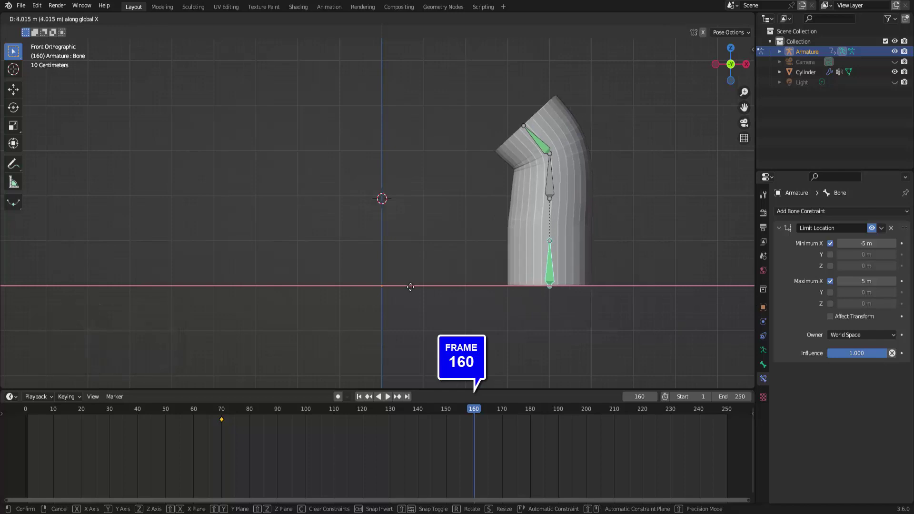
{"action": "left_click", "coordinate": [662, 286]}
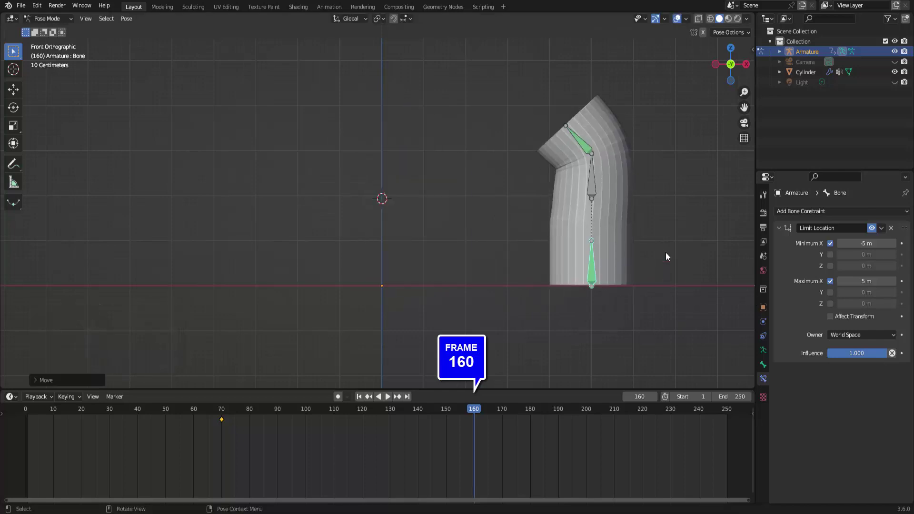
{"action": "key", "text": "i"}
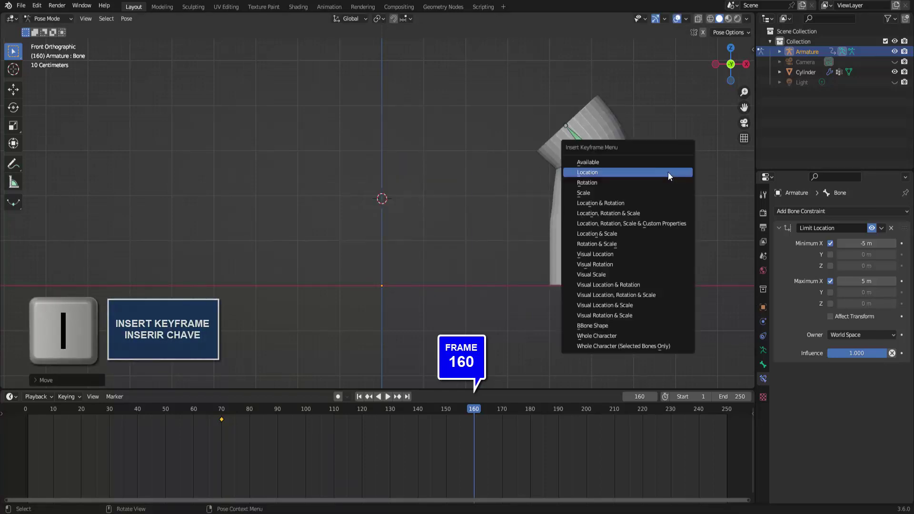
{"action": "left_click", "coordinate": [668, 173]}
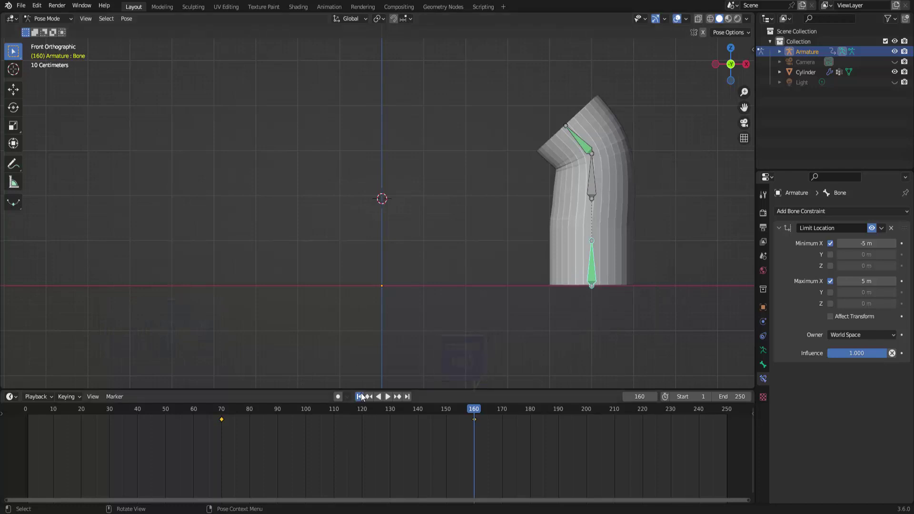
Play the animation from the first frame to check the bottom bone's movement between frames 70 and 160, and stop it
{"action": "key", "text": "shift+Left"}
{"action": "left_click", "coordinate": [387, 399]}
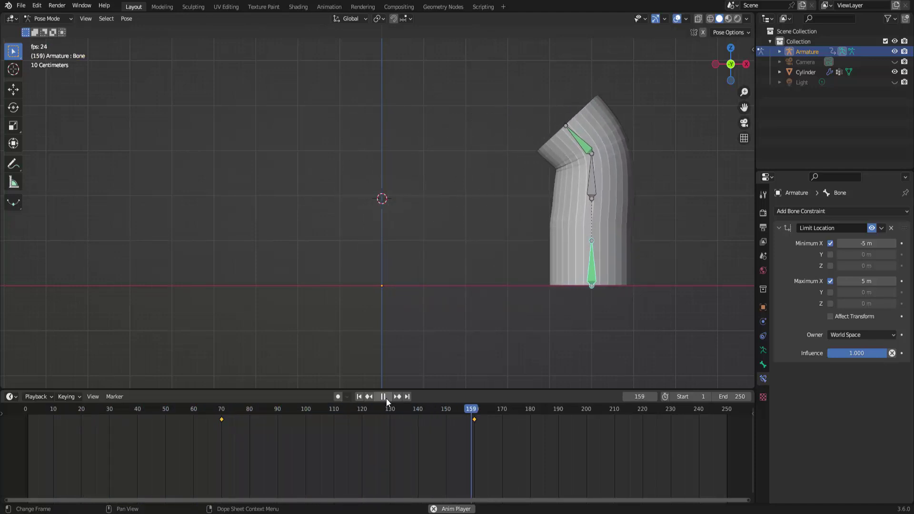
{"action": "left_click", "coordinate": [387, 399]}
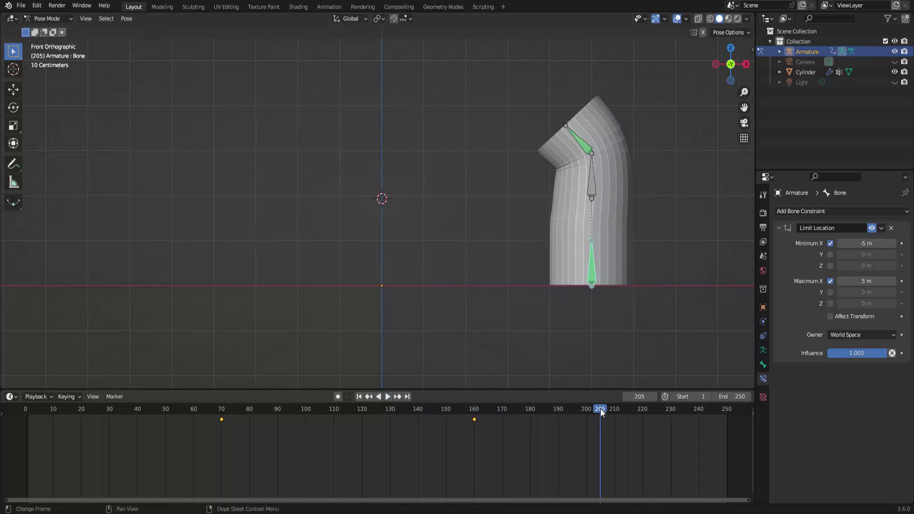
At frame 210, move the bottom bone about -13.39 m along X, past its negative limit, and insert a Location keyframe
{"action": "left_click_drag", "start_coordinate": [601, 408], "coordinate": [615, 410]}
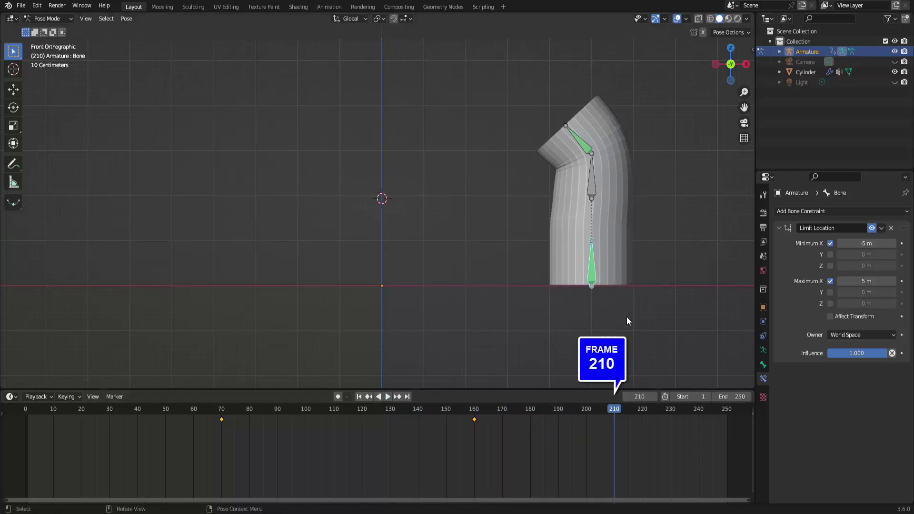
{"action": "key", "text": "g"}
{"action": "key", "text": "x"}
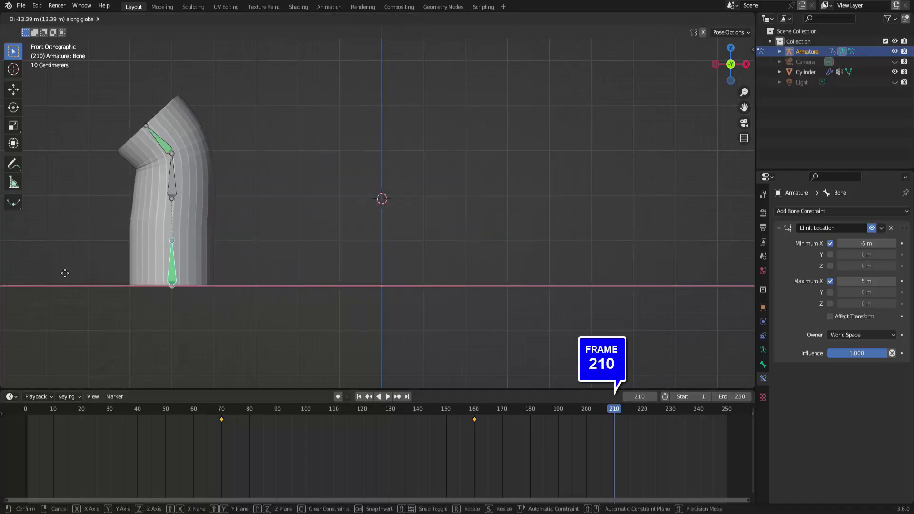
{"action": "left_click", "coordinate": [65, 273]}
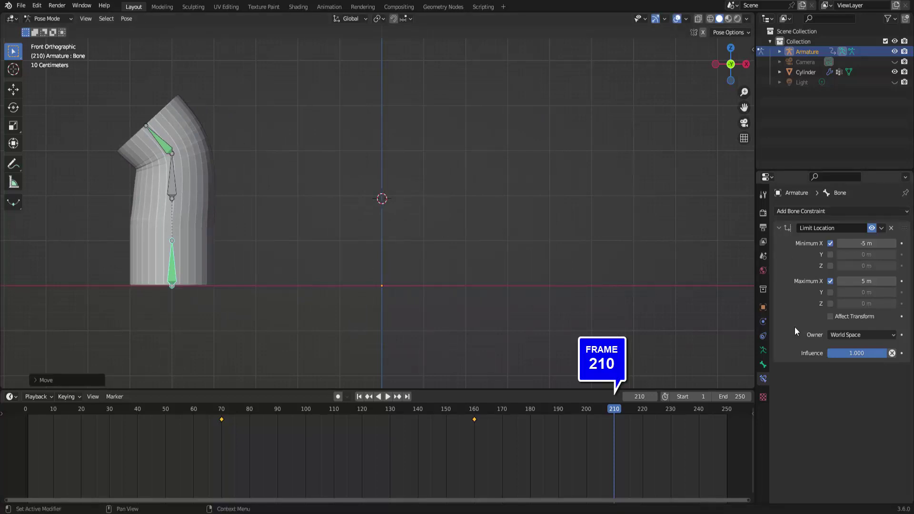
{"action": "key", "text": "i"}
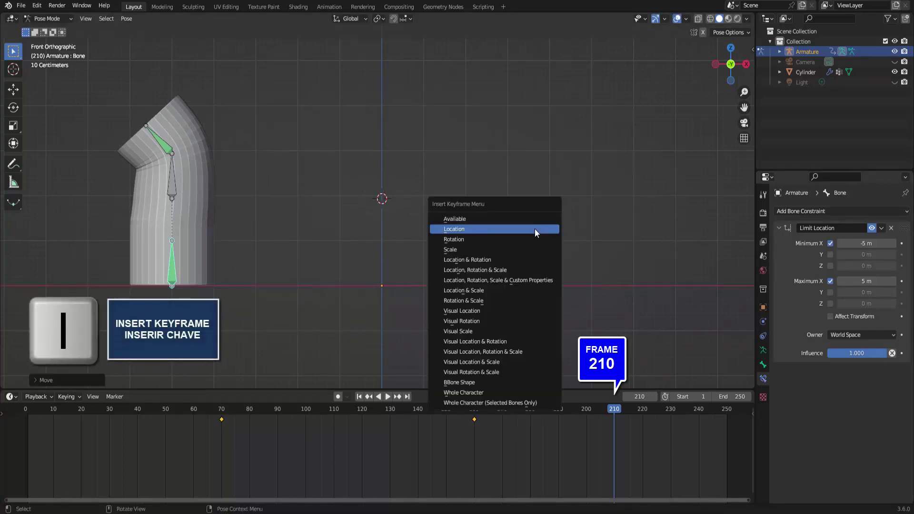
{"action": "left_click", "coordinate": [535, 228]}
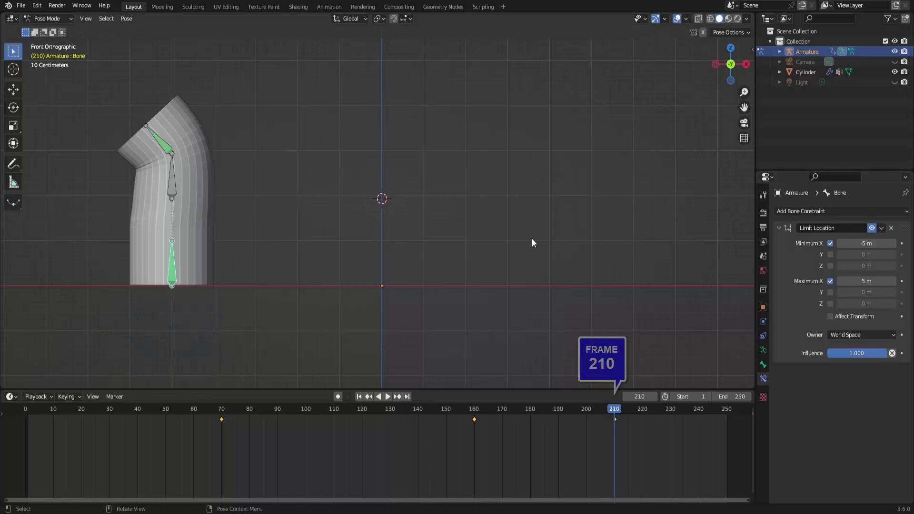
Play the complete bending and sliding animation from the first frame, and stop it
{"action": "left_click", "coordinate": [360, 397]}
{"action": "left_click", "coordinate": [389, 398]}
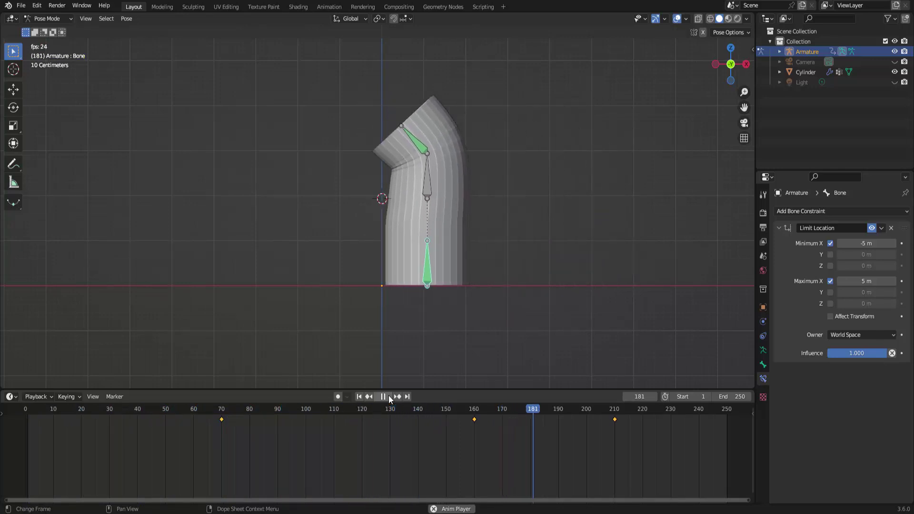
{"action": "key", "text": "Escape"}
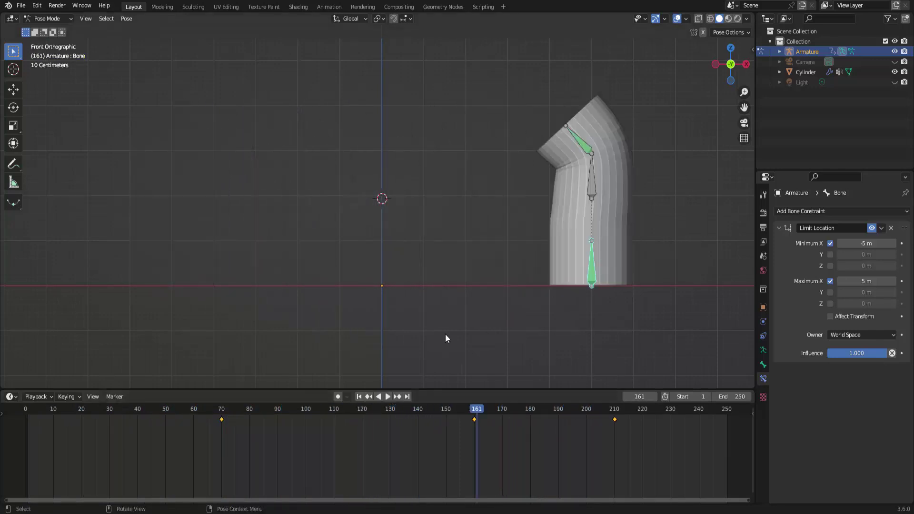